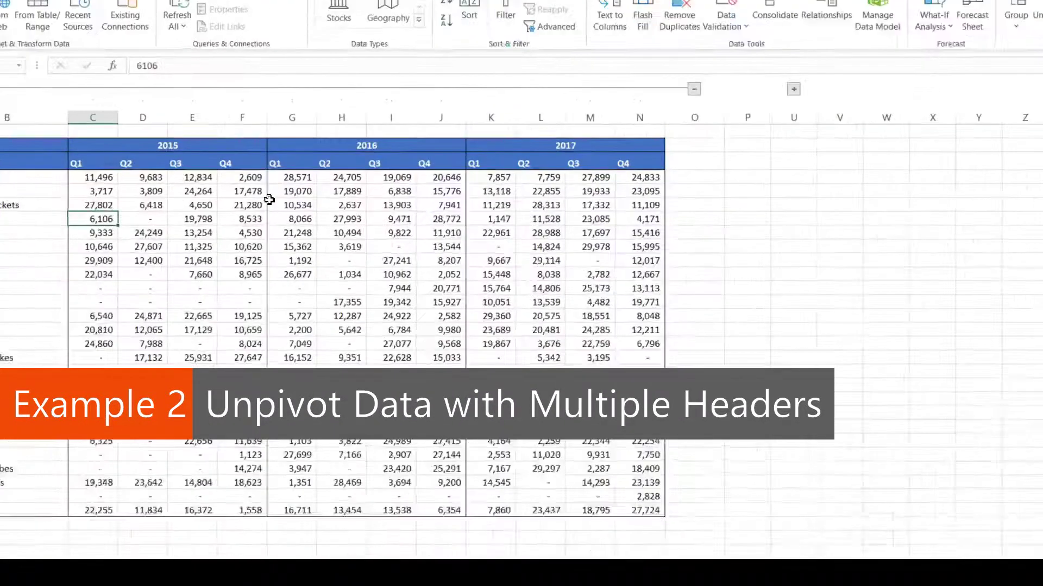
Inspect the source table's Products column, 2015–2017 year headers, Q1–Q4 quarters and sales values
left_click(99, 172)
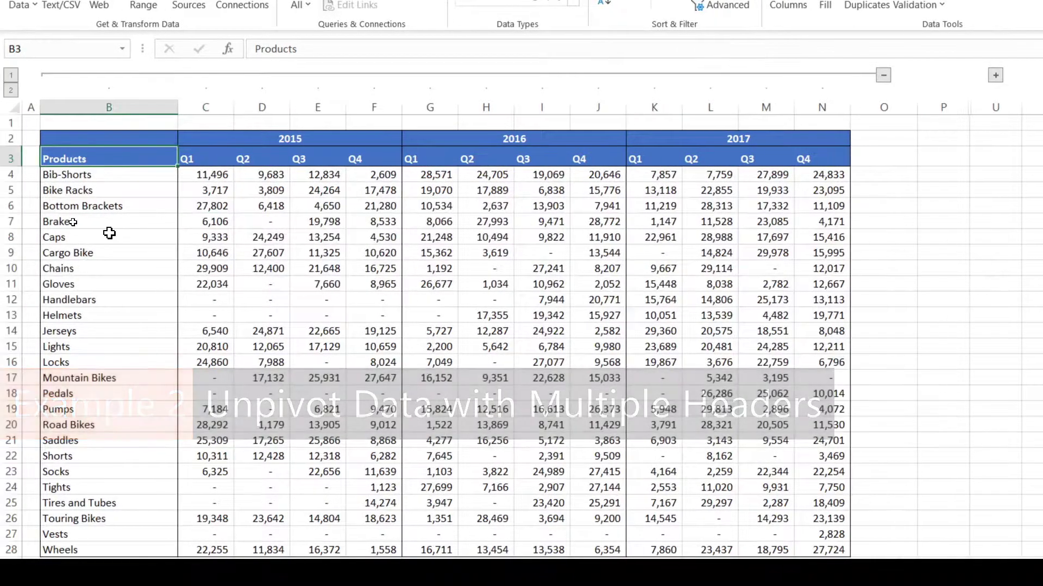
left_click(91, 233)
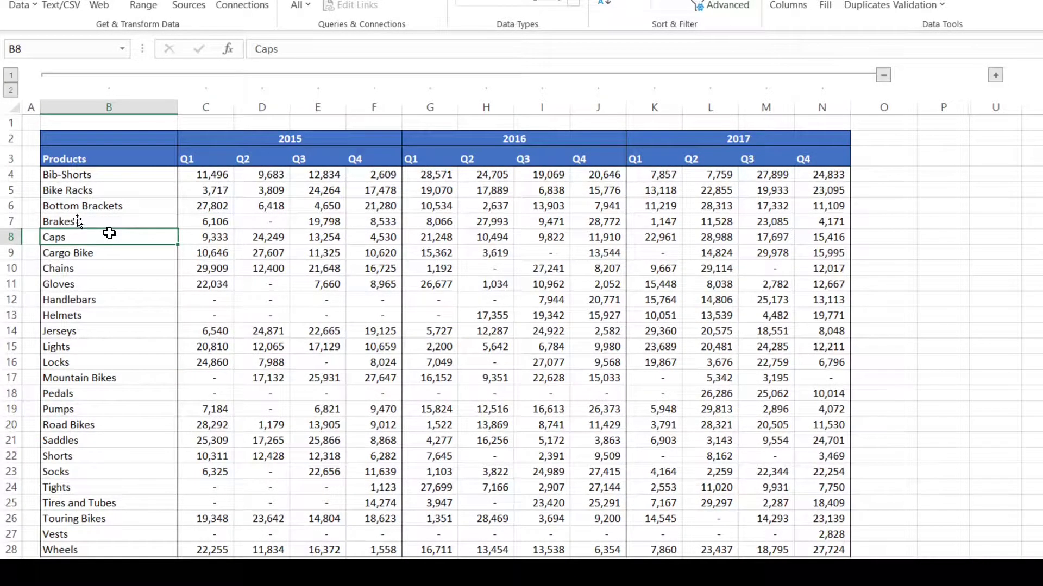
left_click(261, 189)
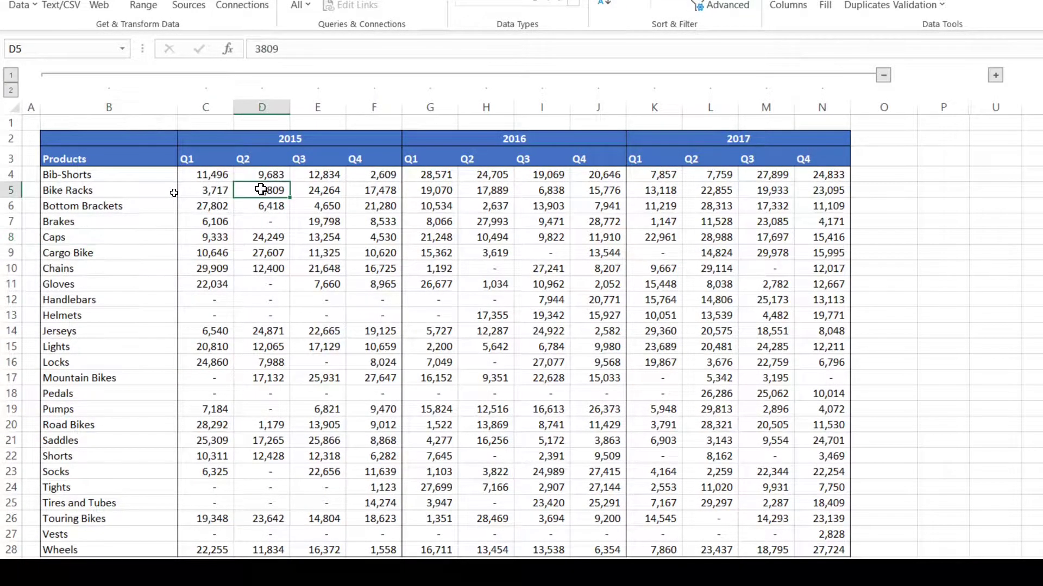
left_click(309, 137)
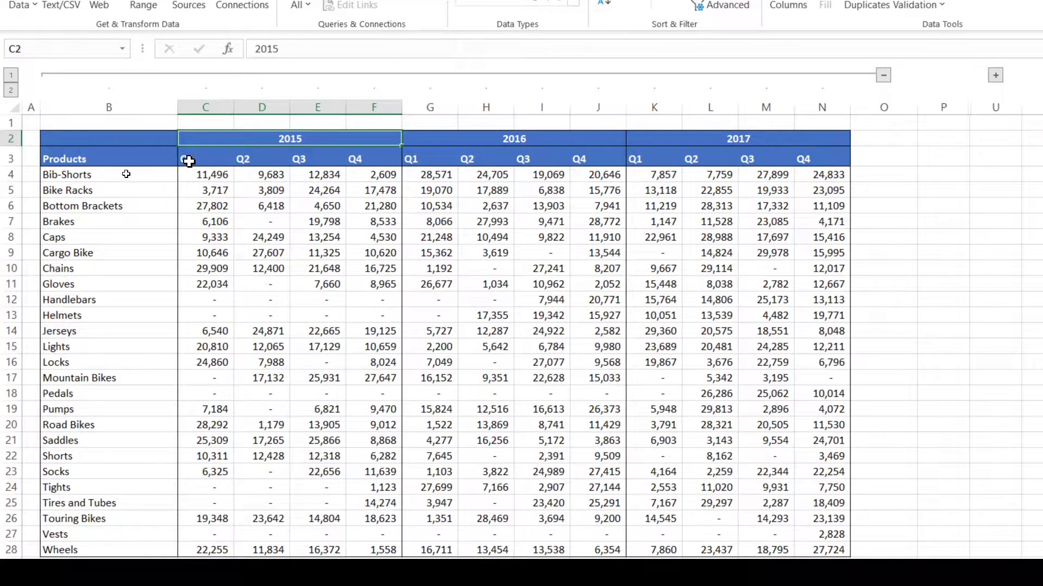
left_click_drag(188, 158, 389, 154)
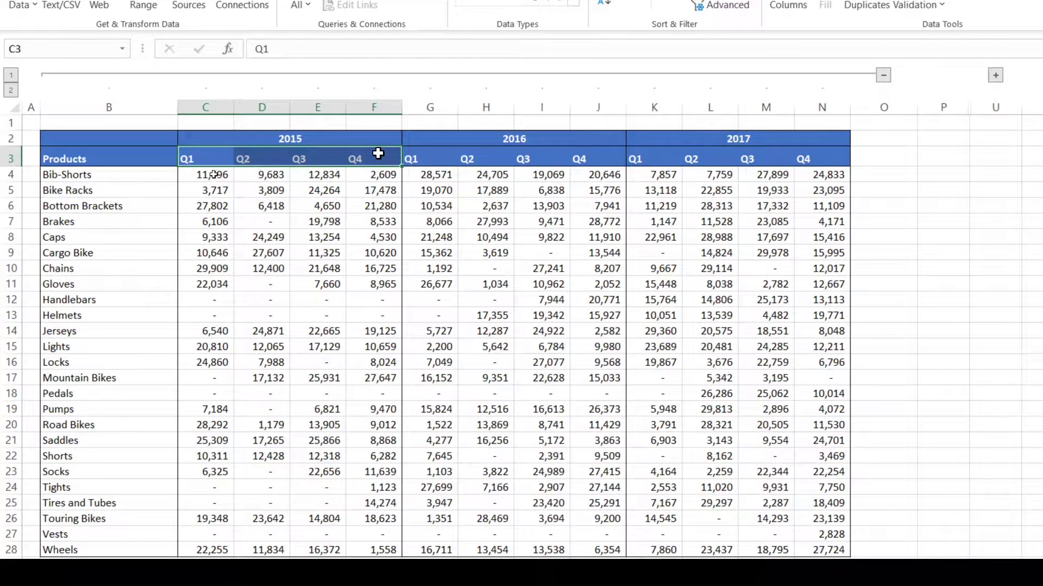
left_click(210, 191)
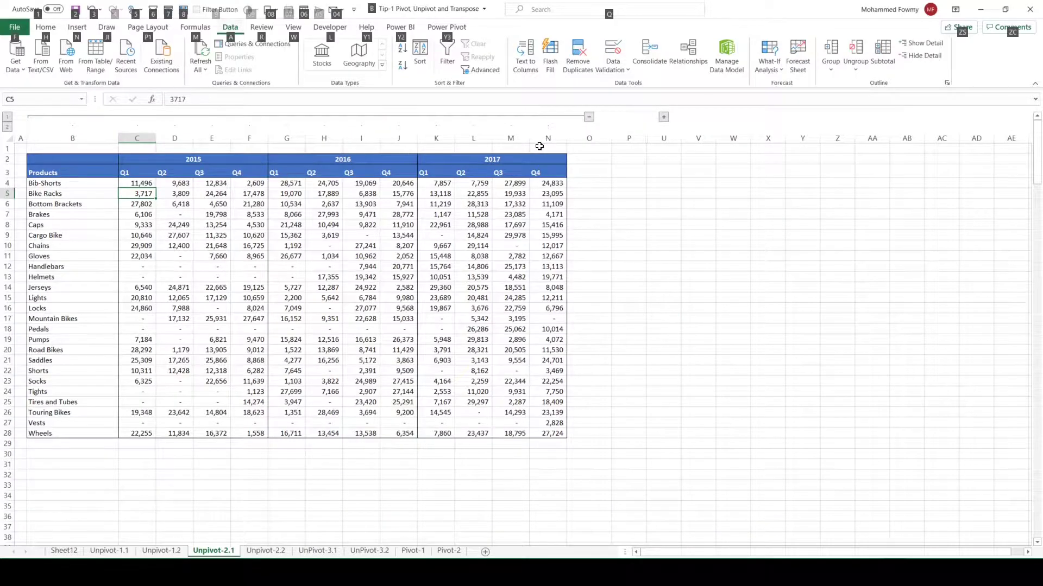
left_click(769, 190)
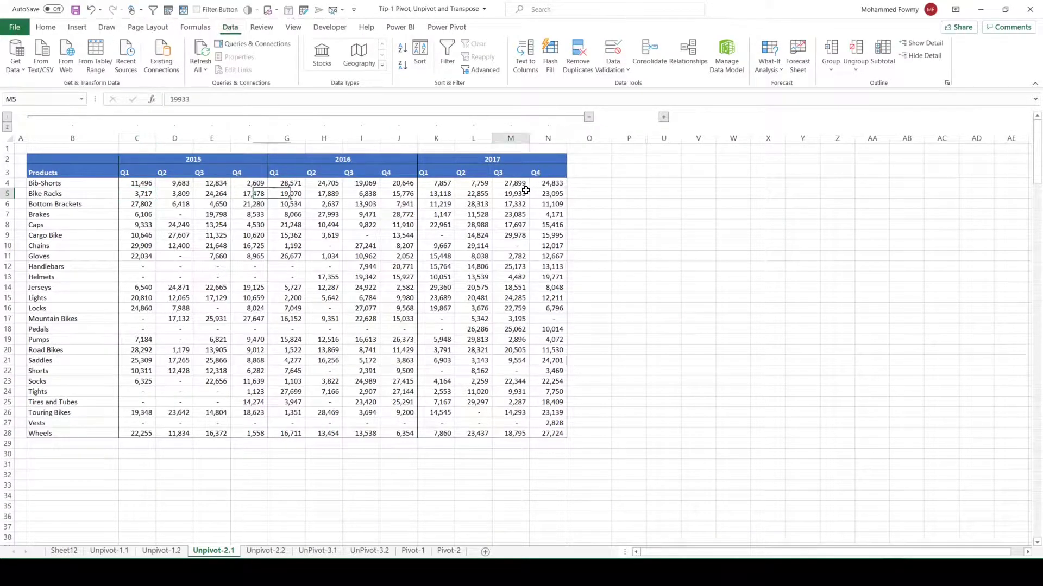
Expand the hidden columns to reveal the flat Year/Quarter/Products/Sales result table
left_click(663, 118)
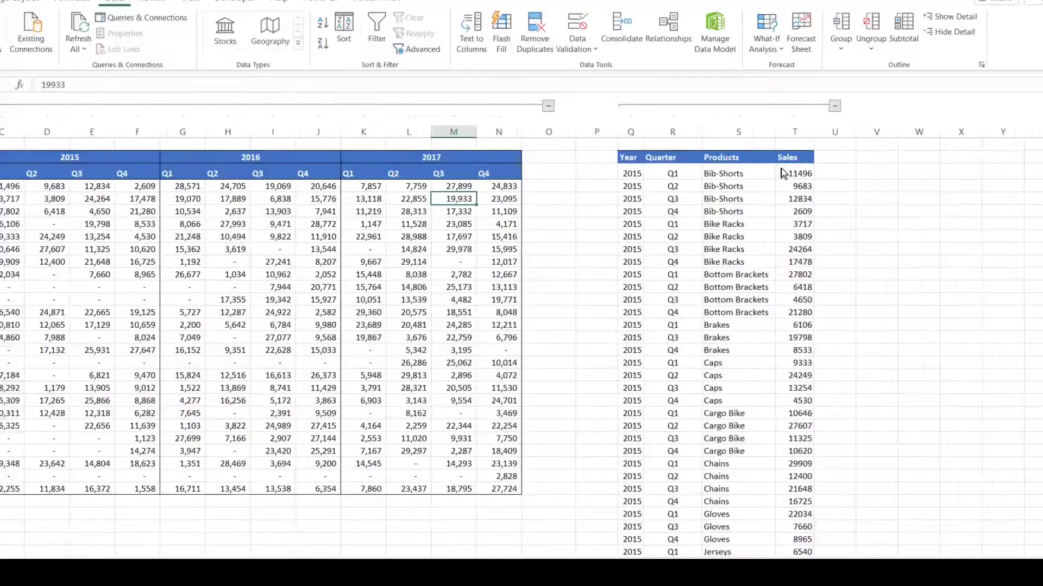
left_click(657, 183)
left_click_drag(601, 157, 679, 155)
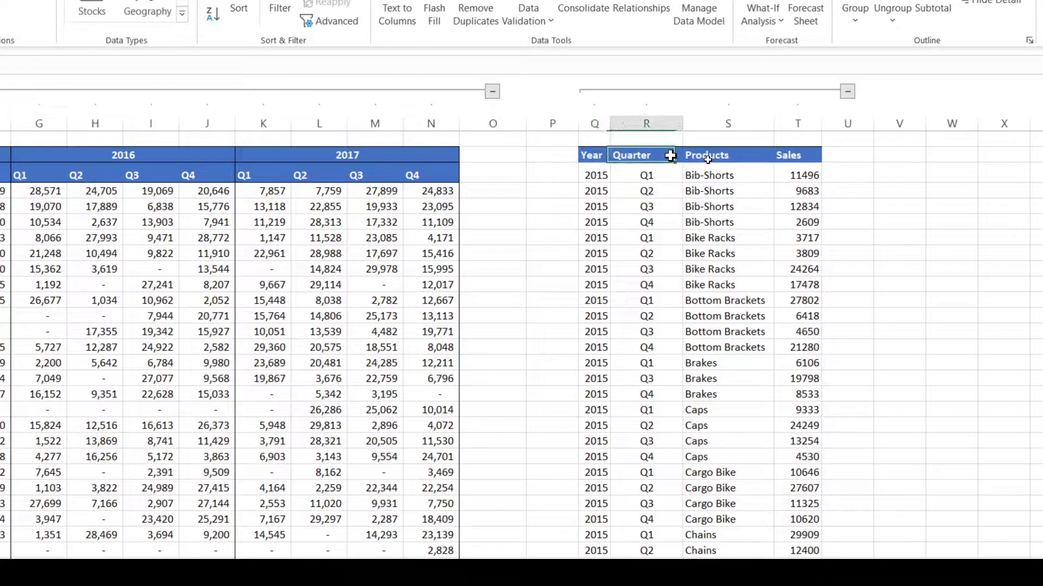
left_click(746, 155)
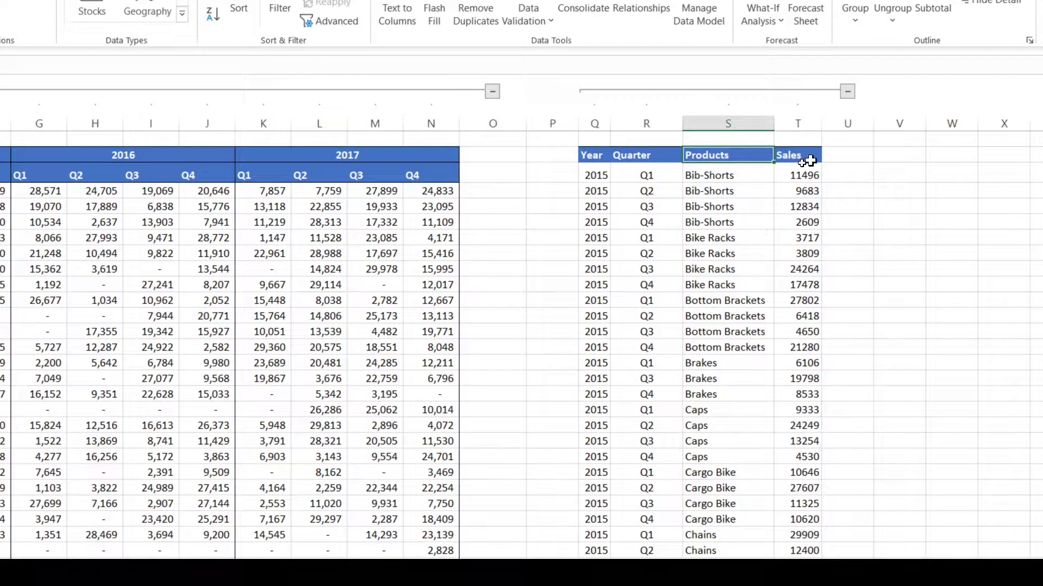
left_click(809, 156)
left_click(565, 165)
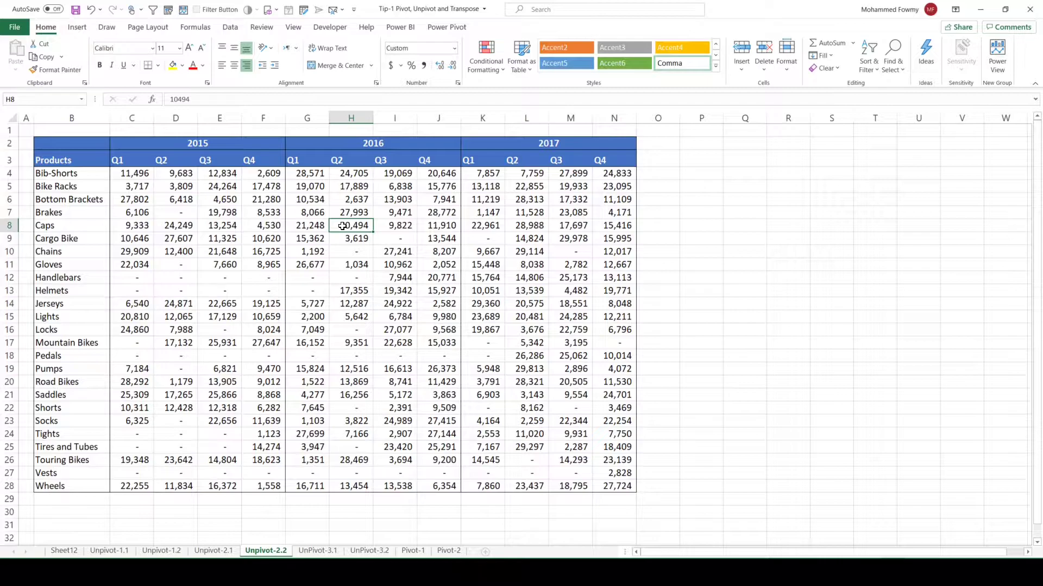
Convert the sales range into a table without a header row
left_click(320, 217)
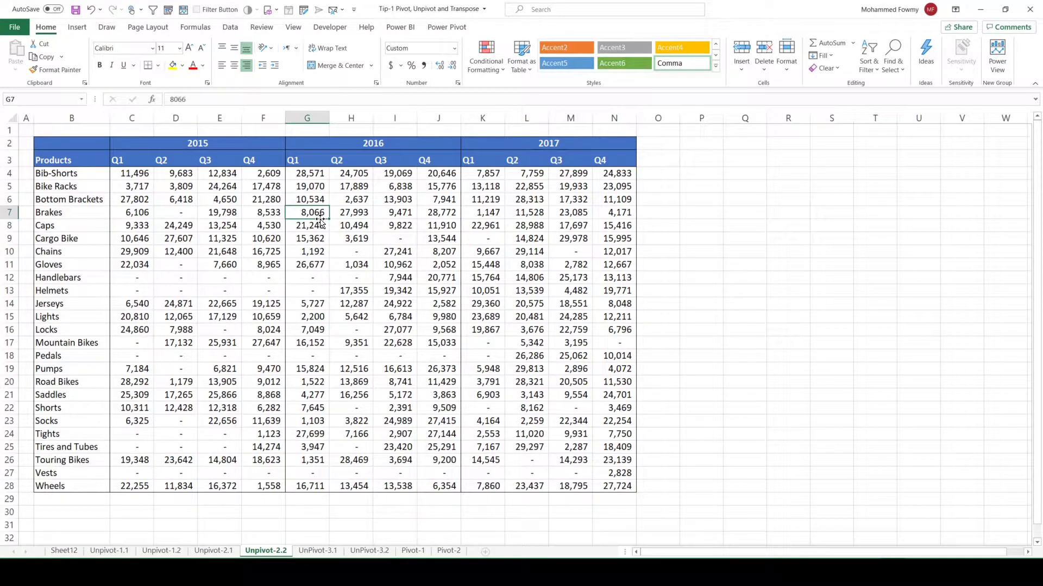
key("ctrl+t")
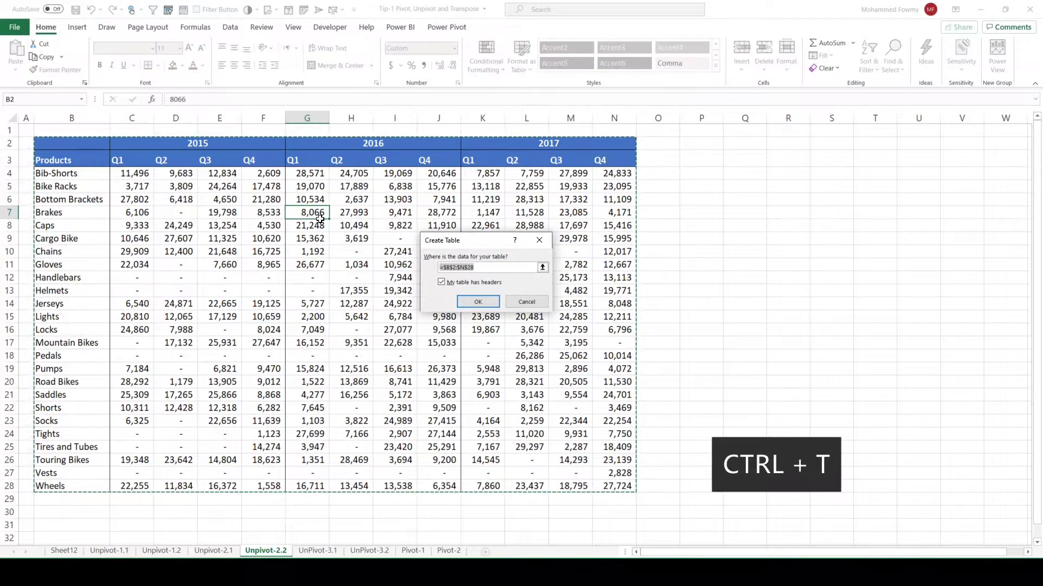
left_click(441, 282)
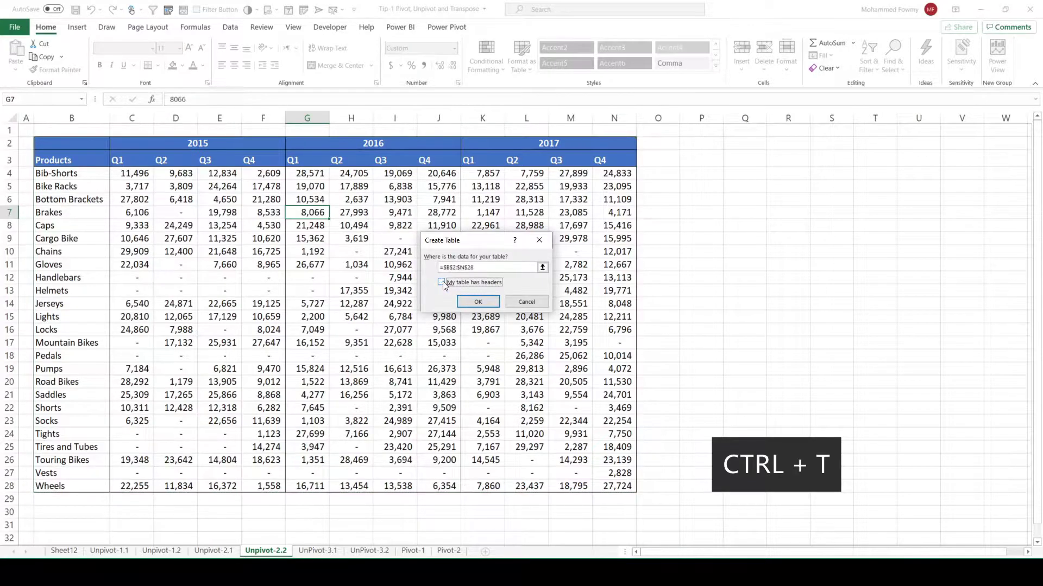
left_click(475, 302)
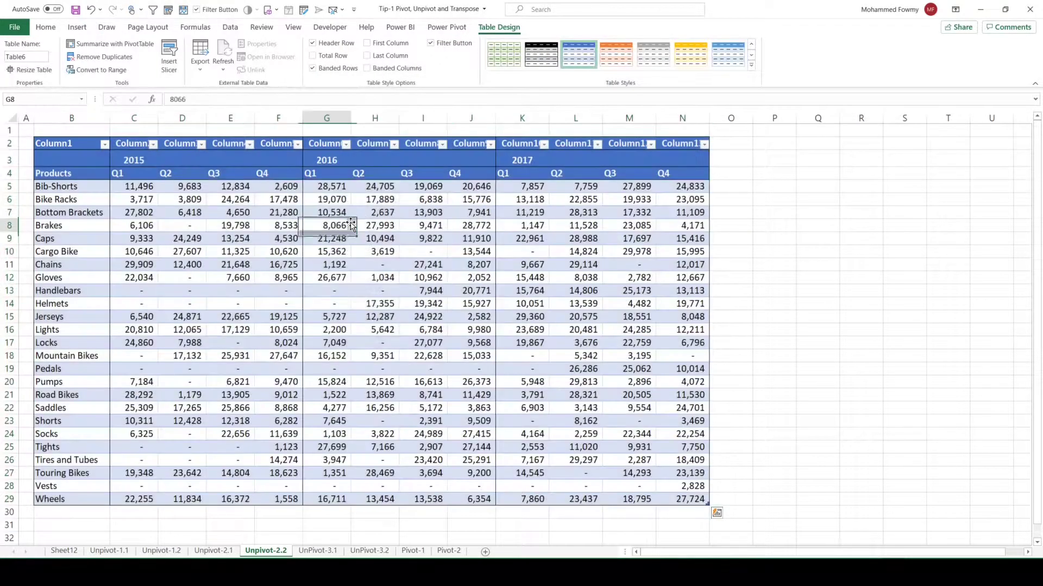
Load the new table into Power Query with Get Data from Table/Range
left_click(314, 211)
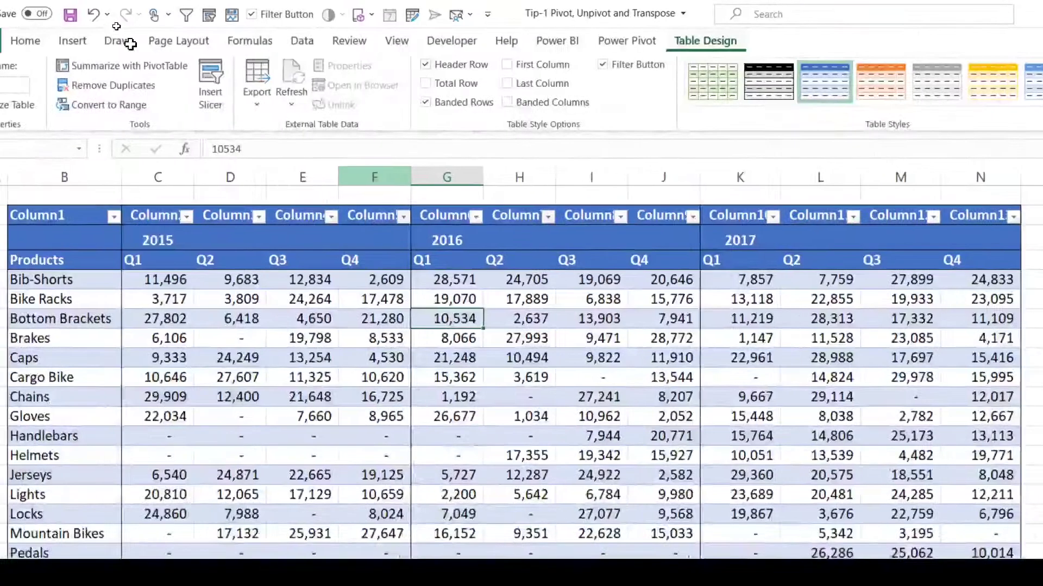
key("alt")
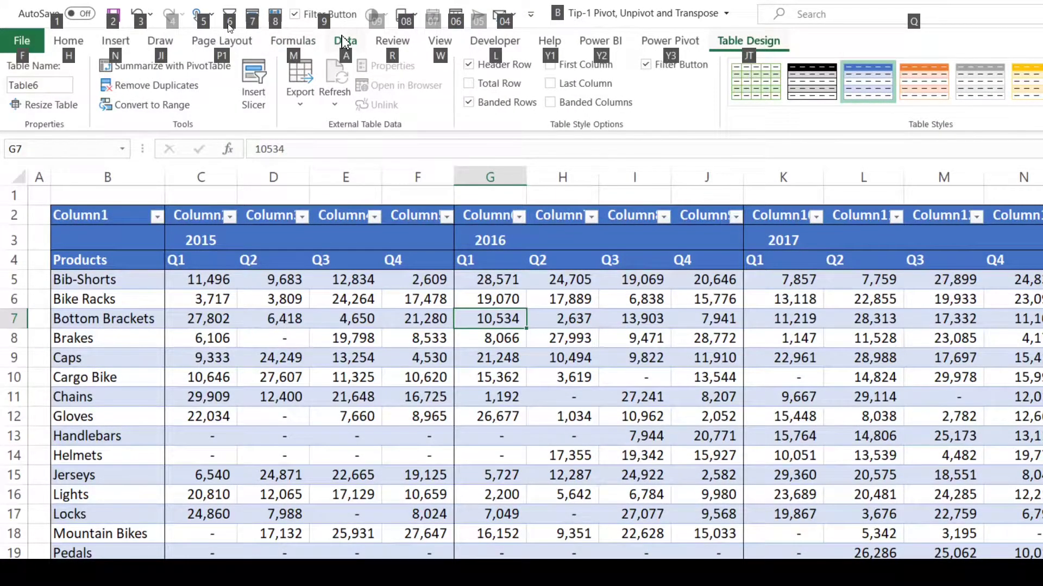
left_click(344, 41)
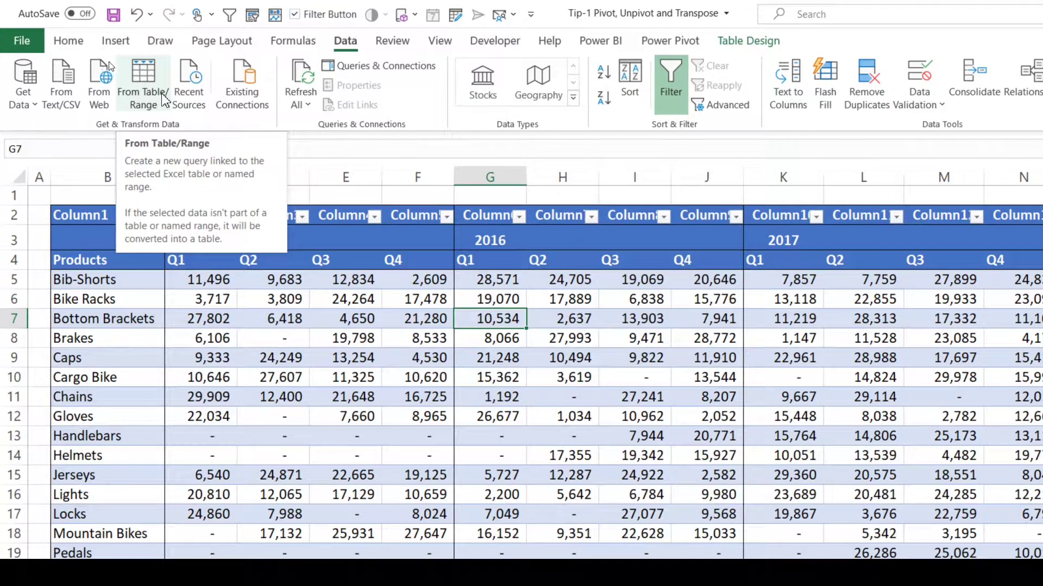
left_click(428, 396)
left_click(349, 242)
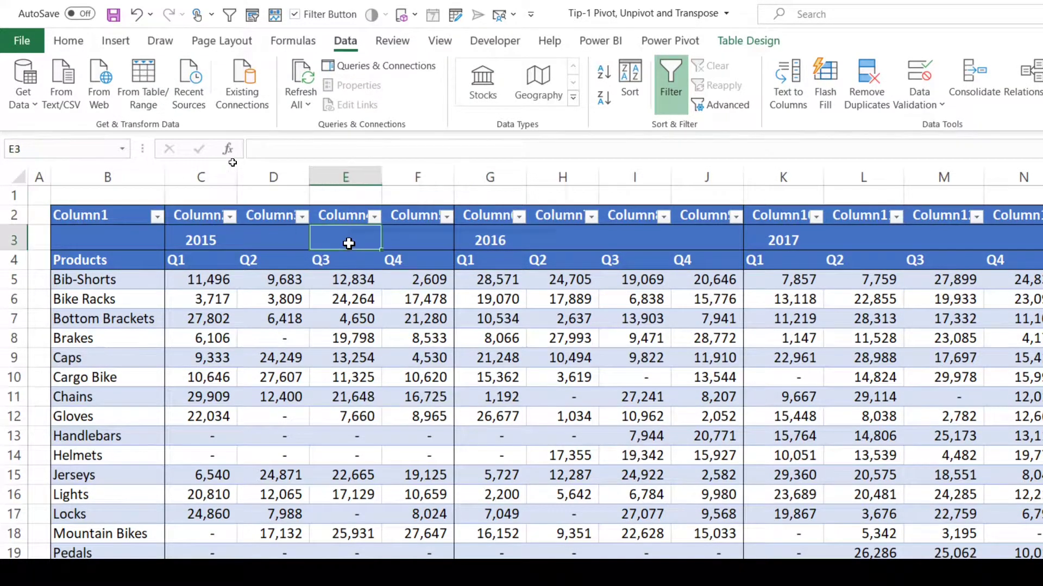
right_click(350, 243)
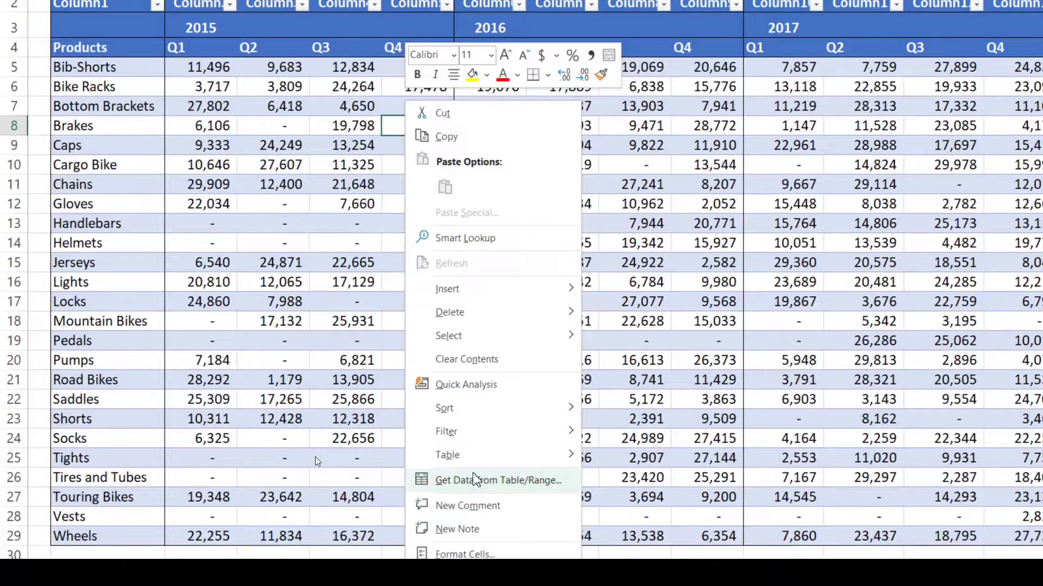
left_click(411, 492)
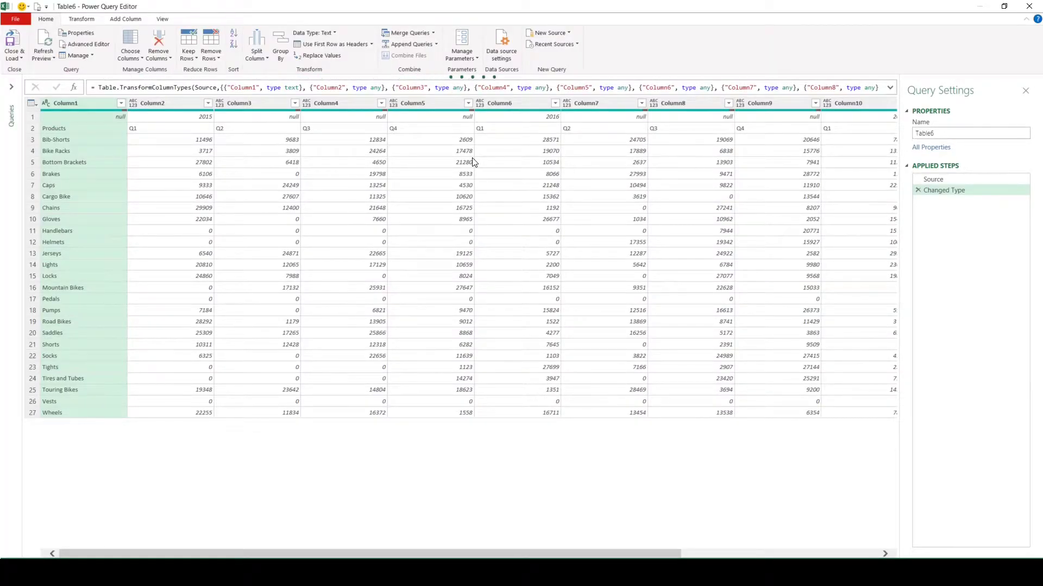
Zoom into the Table6 preview and inspect the 2015 year and Q1 quarter rows
left_click(220, 163)
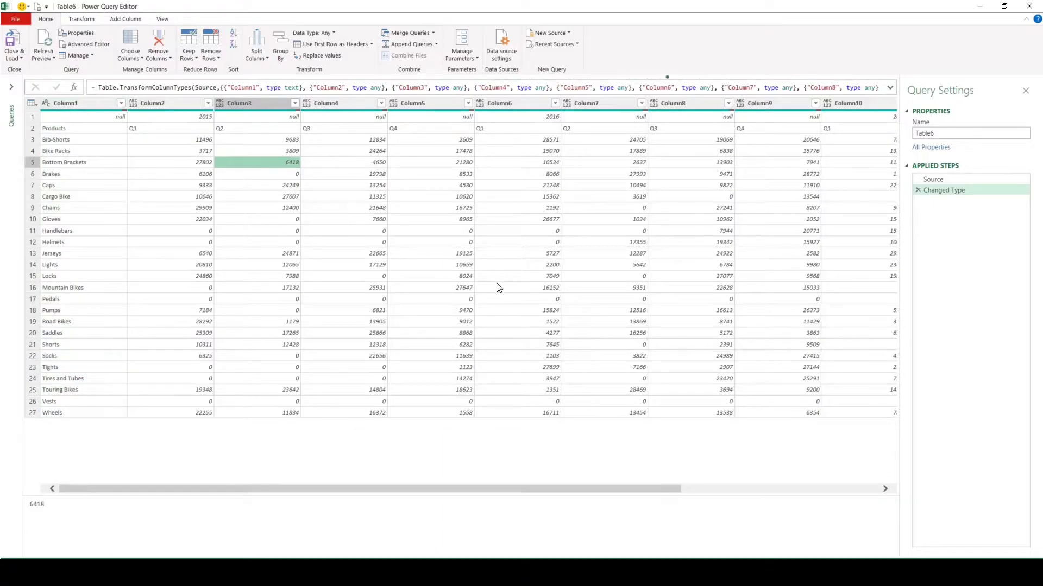
key("ctrl+shift+equal")
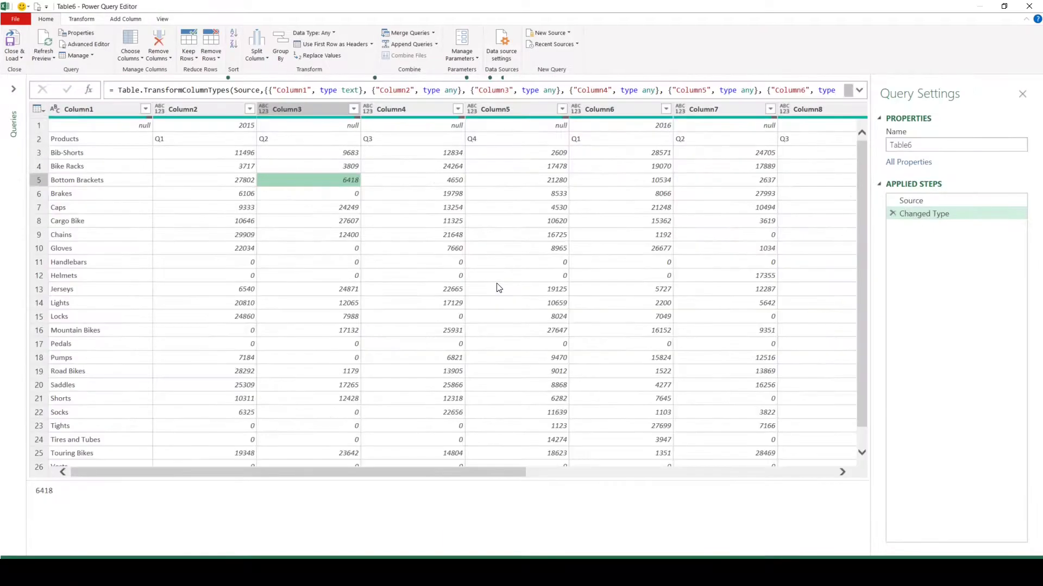
key("ctrl+shift+equal")
key("ctrl+shift+equal")
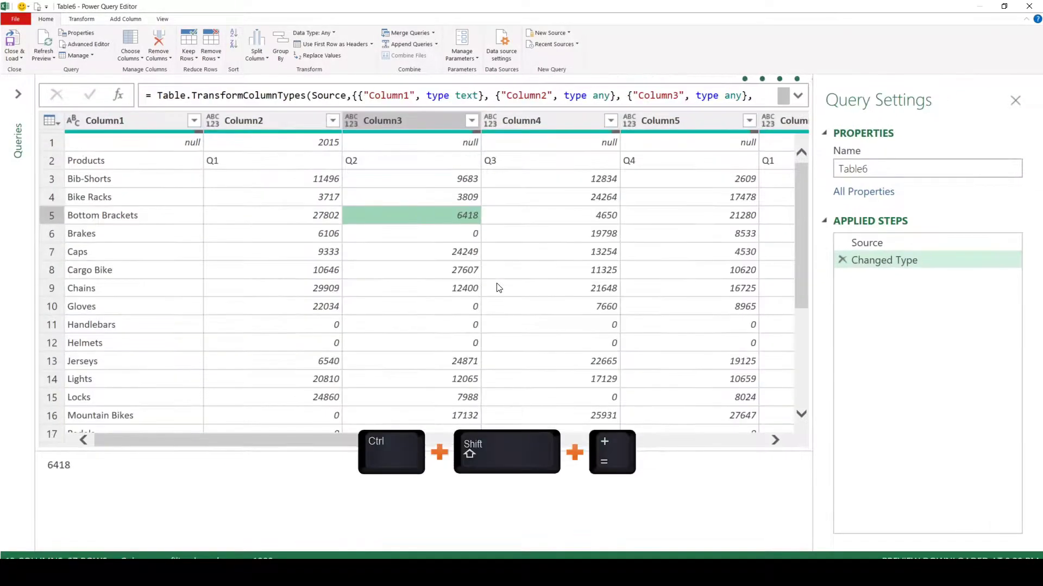
left_click(184, 212)
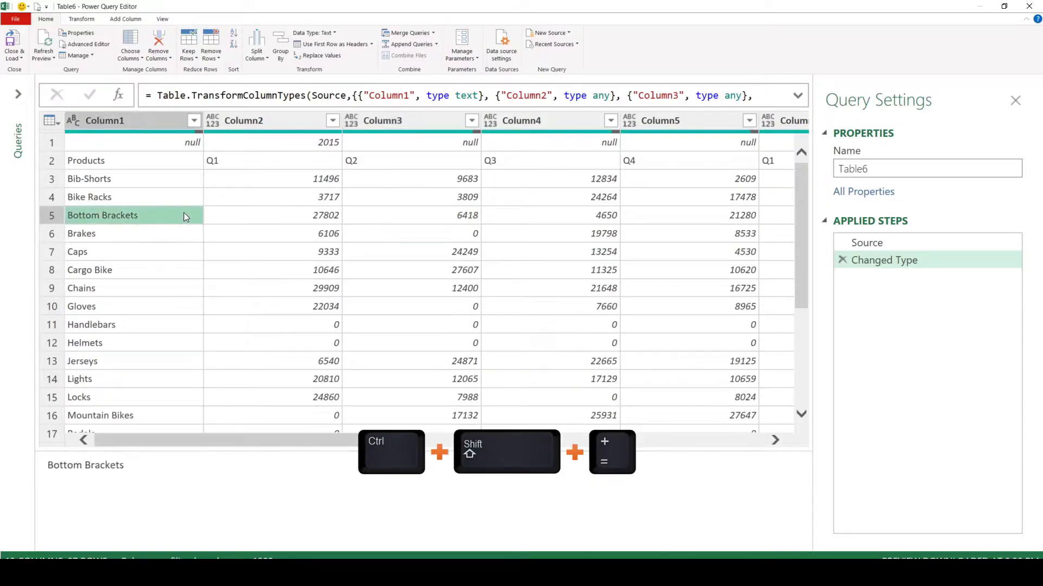
left_click(299, 161)
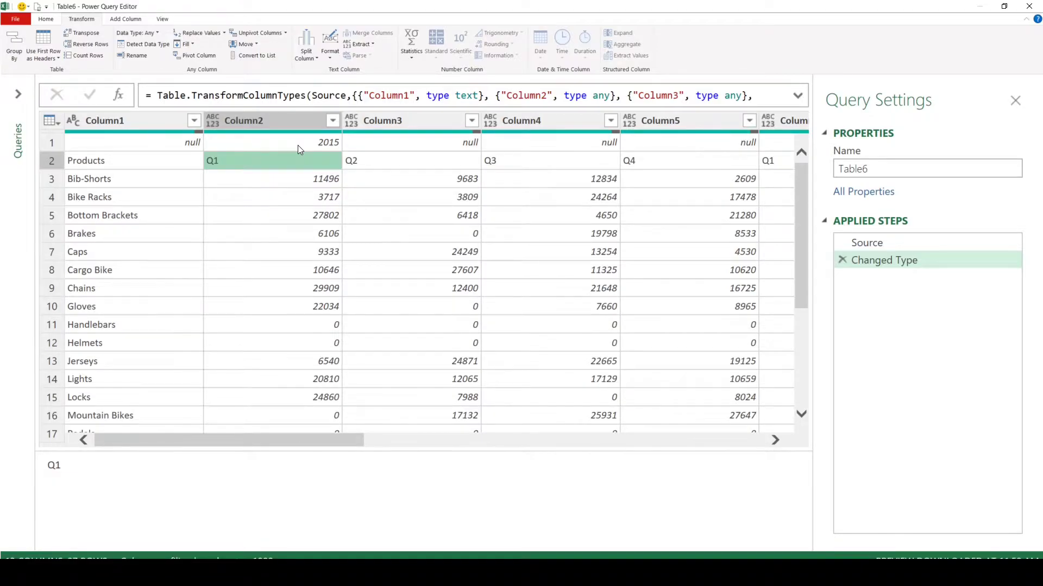
left_click(305, 144)
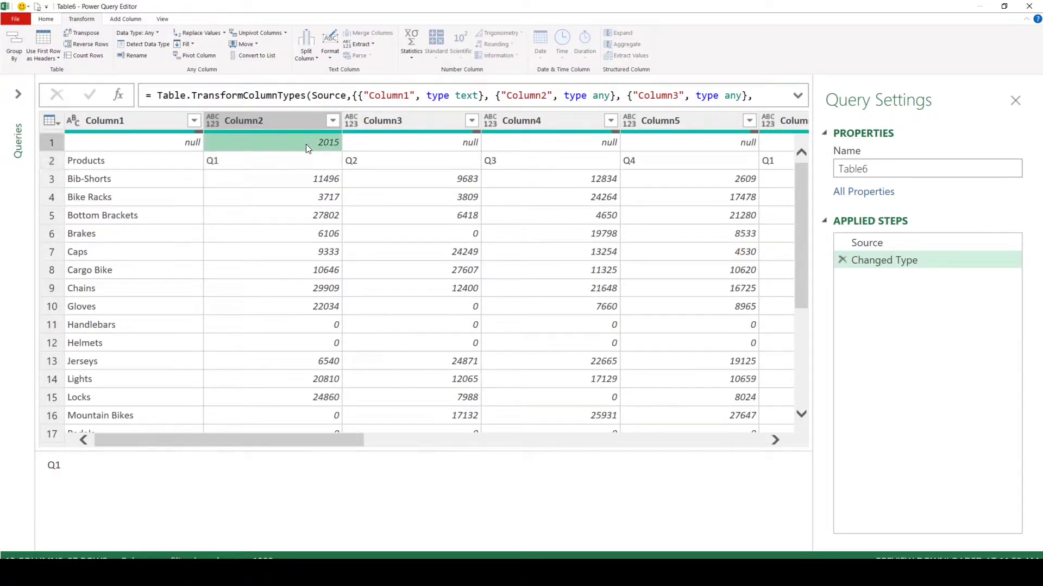
left_click(308, 158)
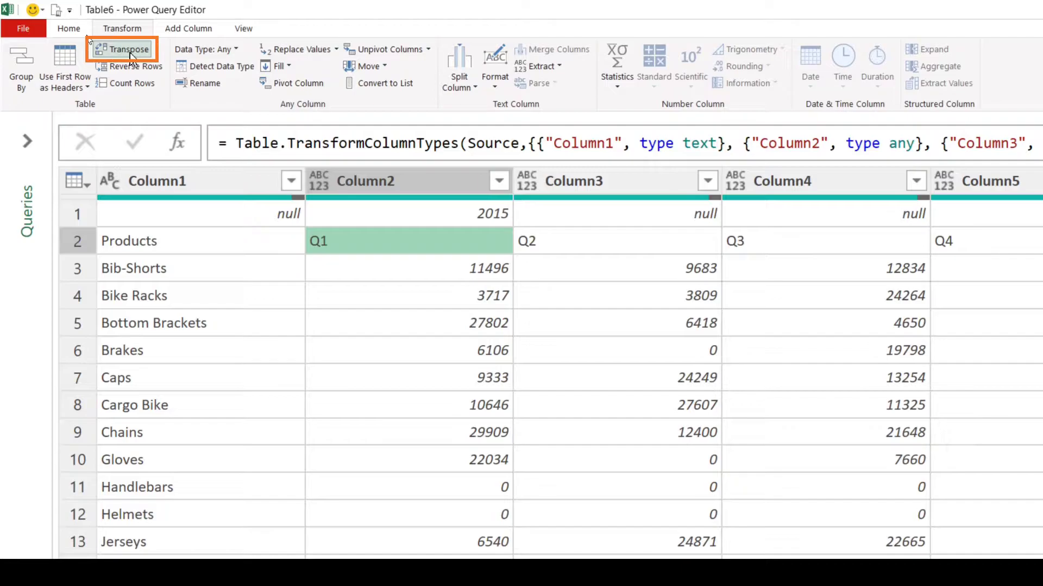
Transpose the table so years and quarters run down the first two columns
left_click(131, 57)
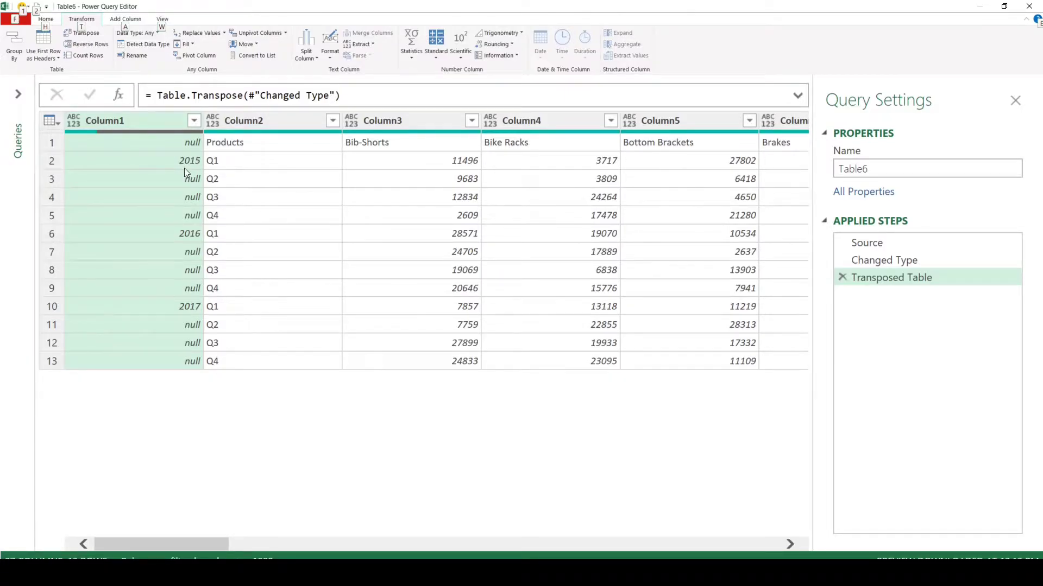
Fill 2015, 2016 and 2017 down Column1, then select Column2 alongside it
right_click(154, 121)
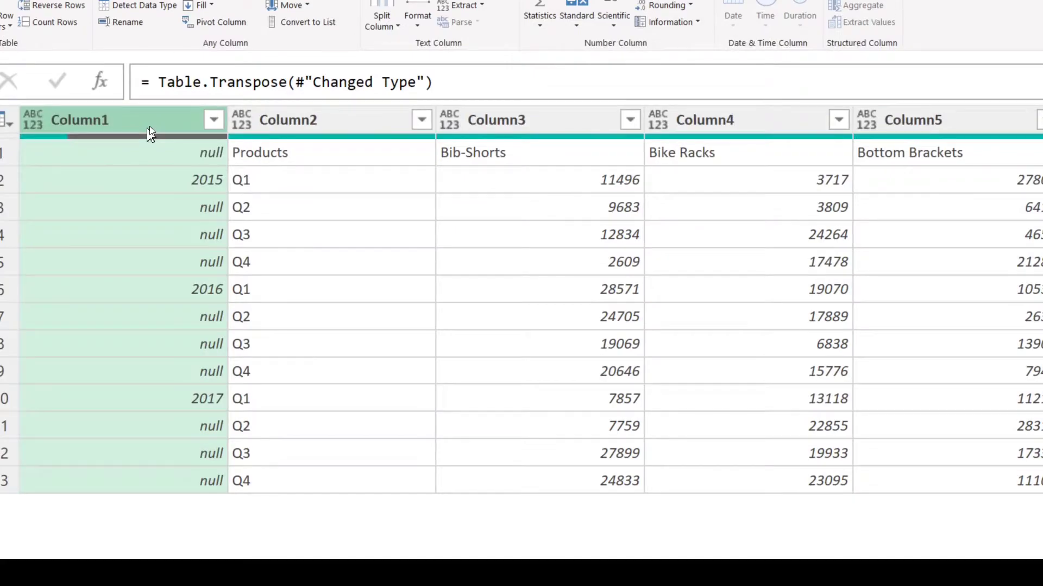
right_click(153, 125)
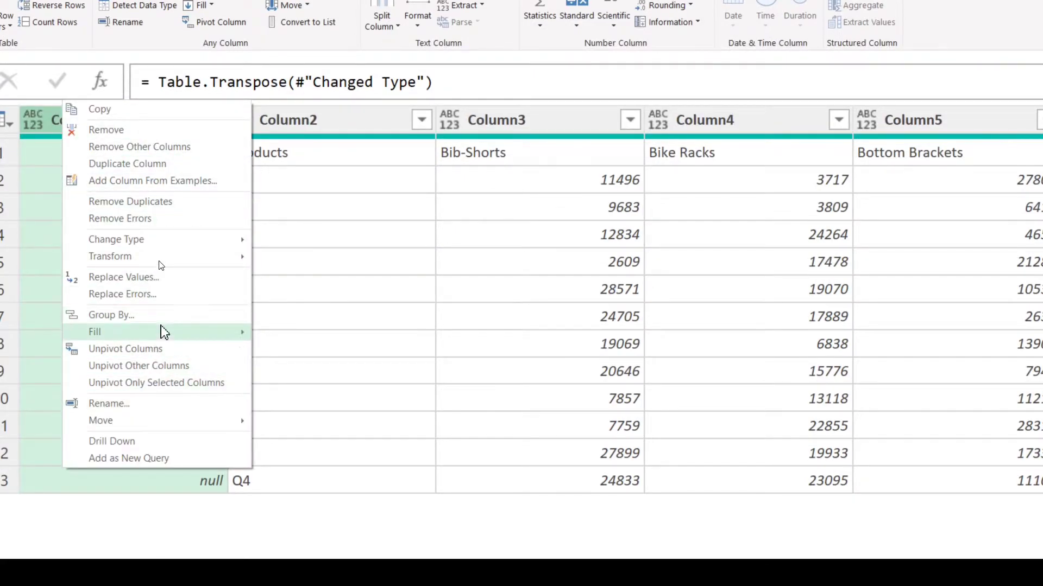
mouse_move(164, 333)
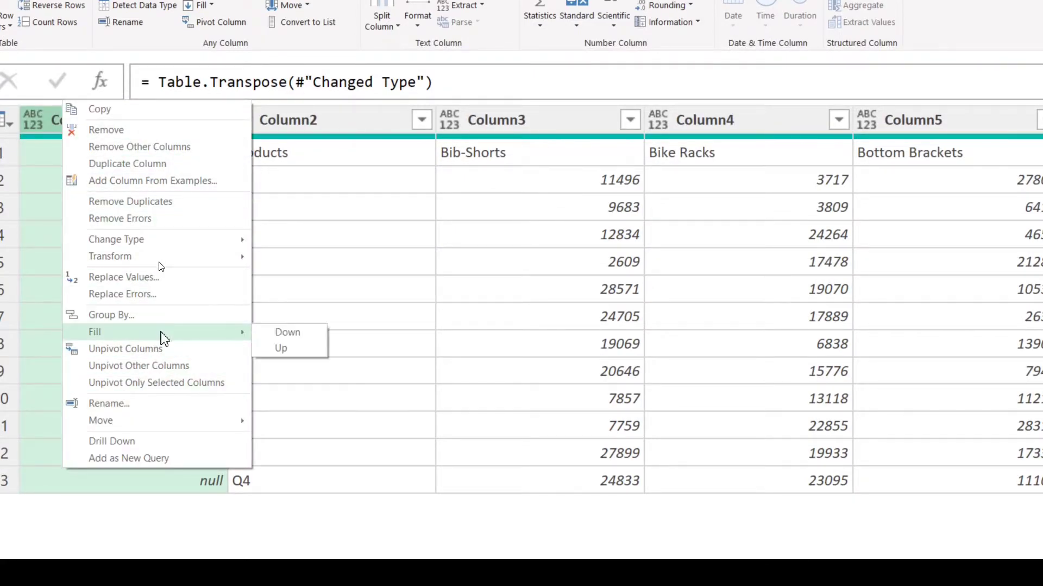
left_click(306, 334)
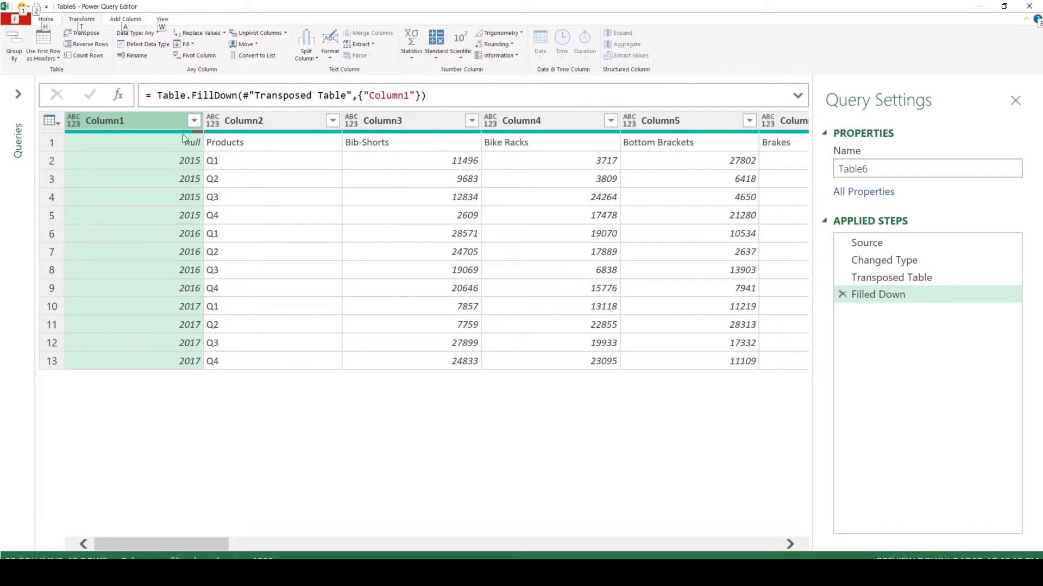
key("Escape")
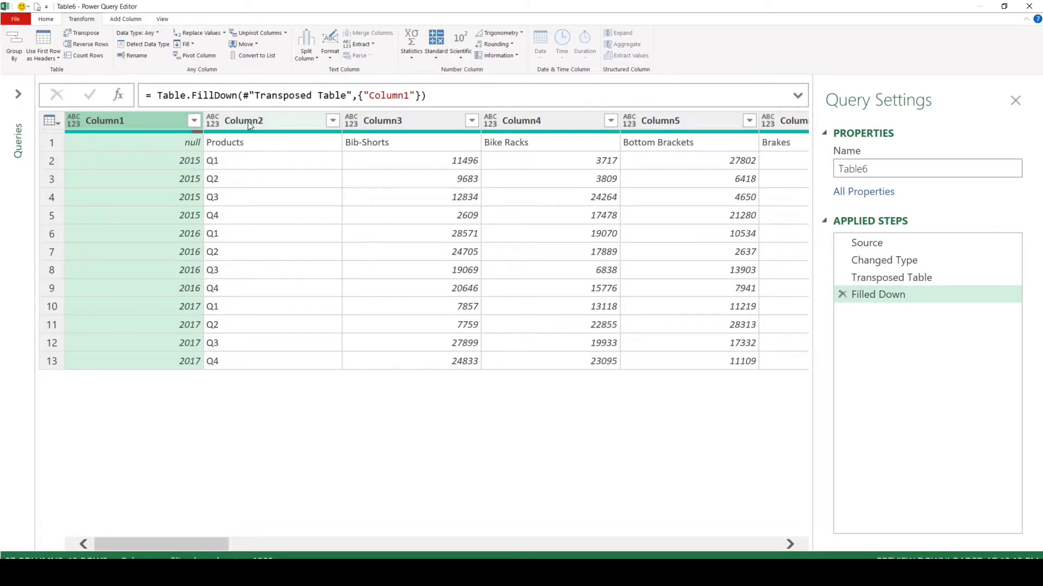
left_click(247, 122, "ctrl")
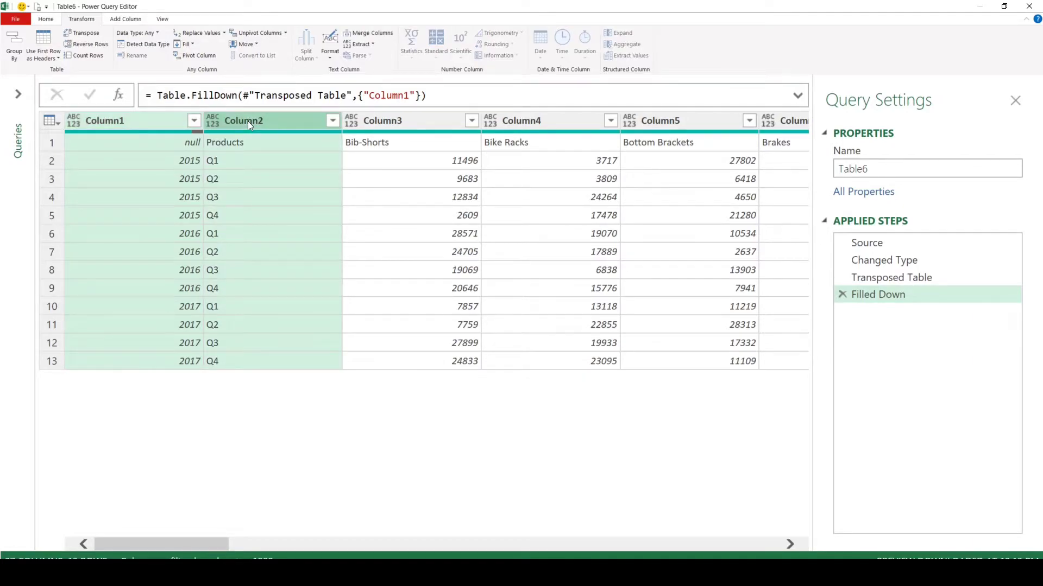
Set up merging Column1 and Column2 with an Equals Sign separator
right_click(243, 123)
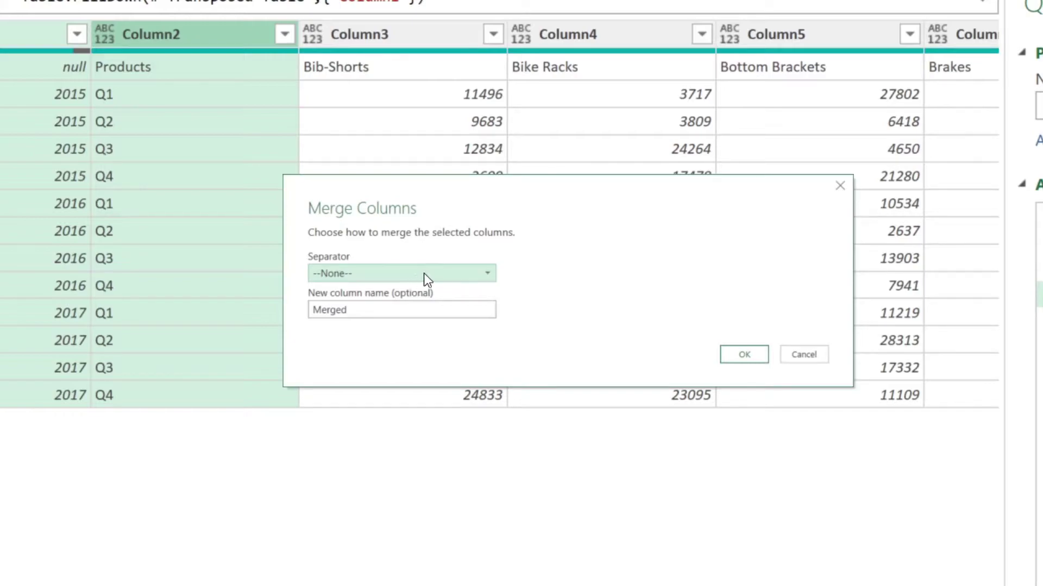
left_click(425, 273)
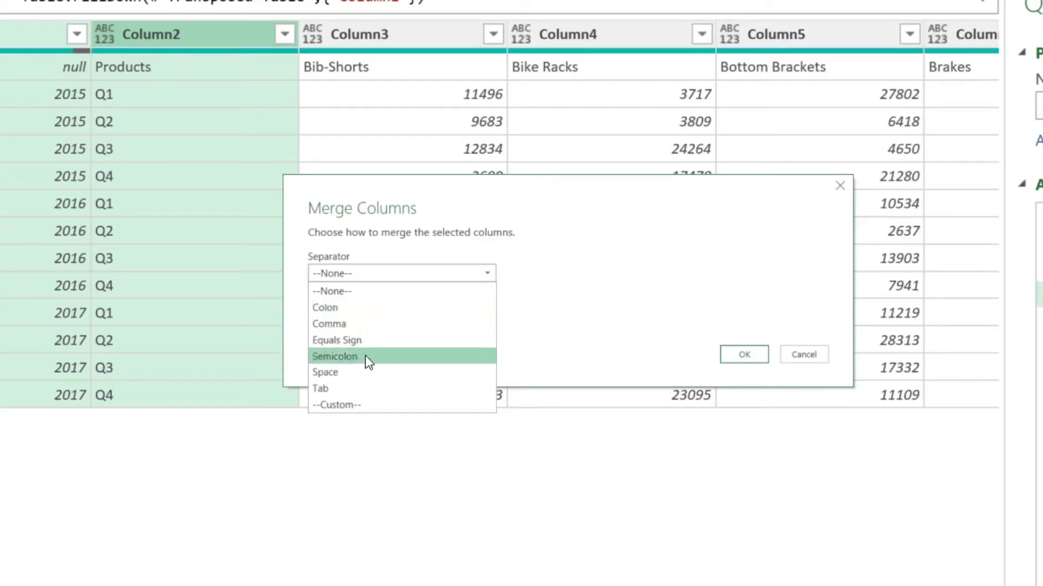
left_click(366, 341)
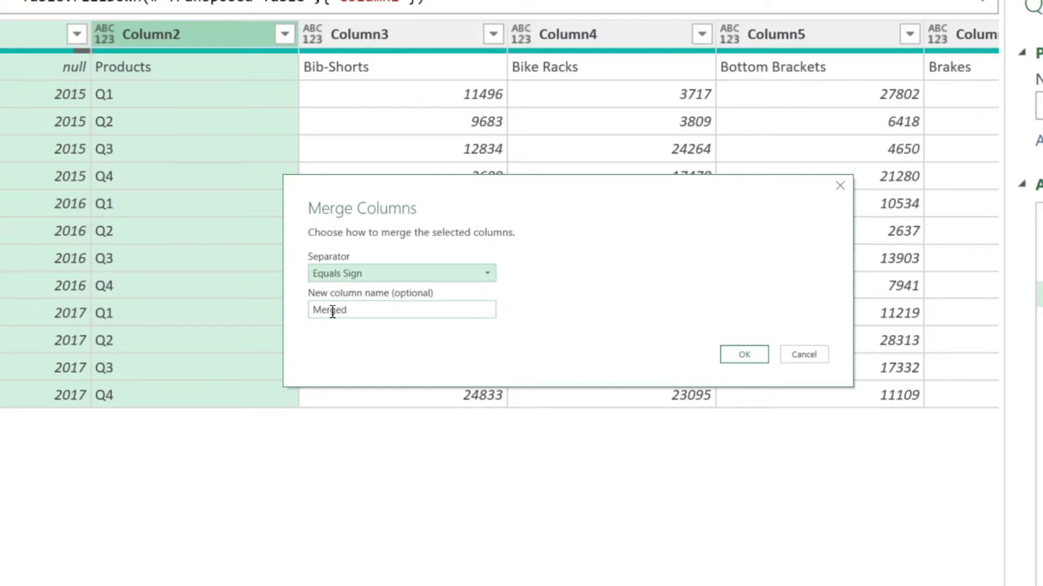
Merge year and quarter into labels like 2015=Q1, then transpose the table back
left_click(742, 353)
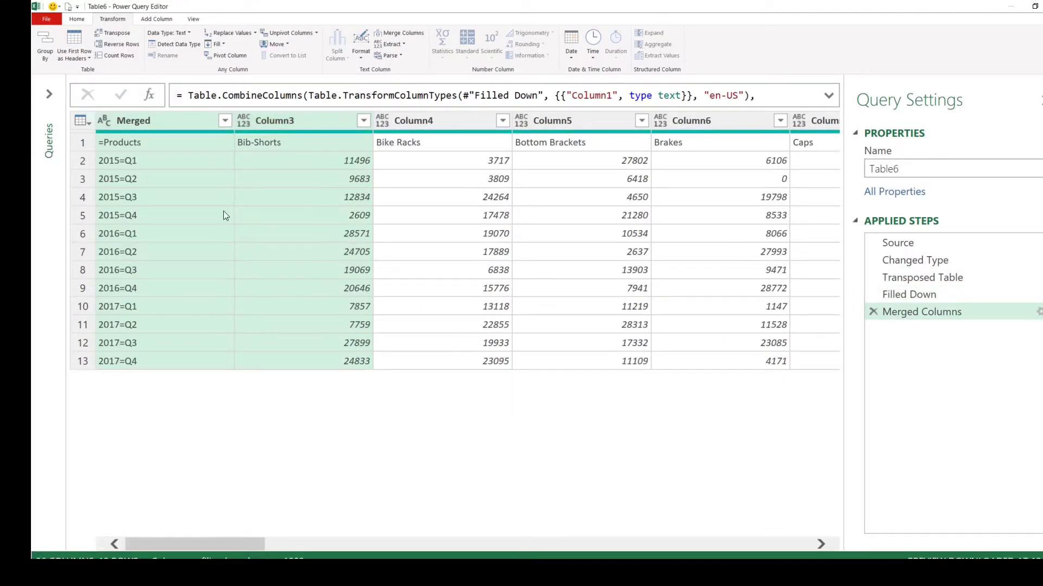
left_click(152, 126)
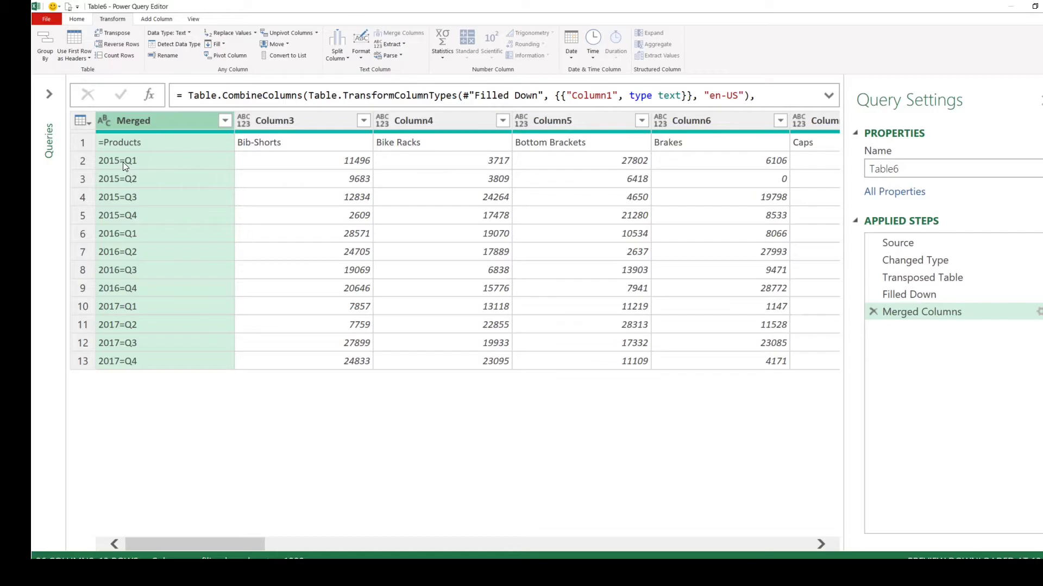
key("alt")
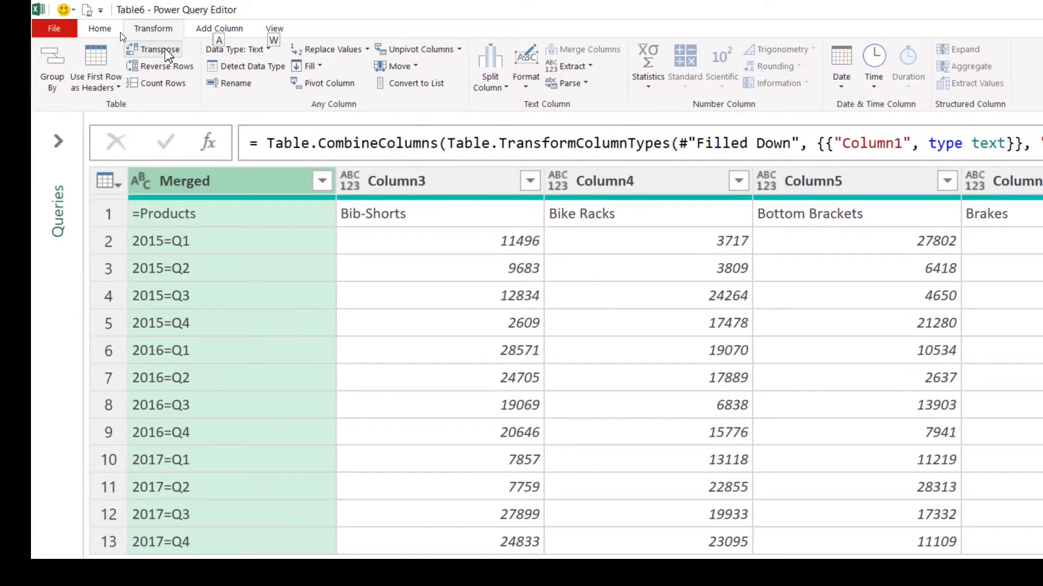
left_click(169, 51)
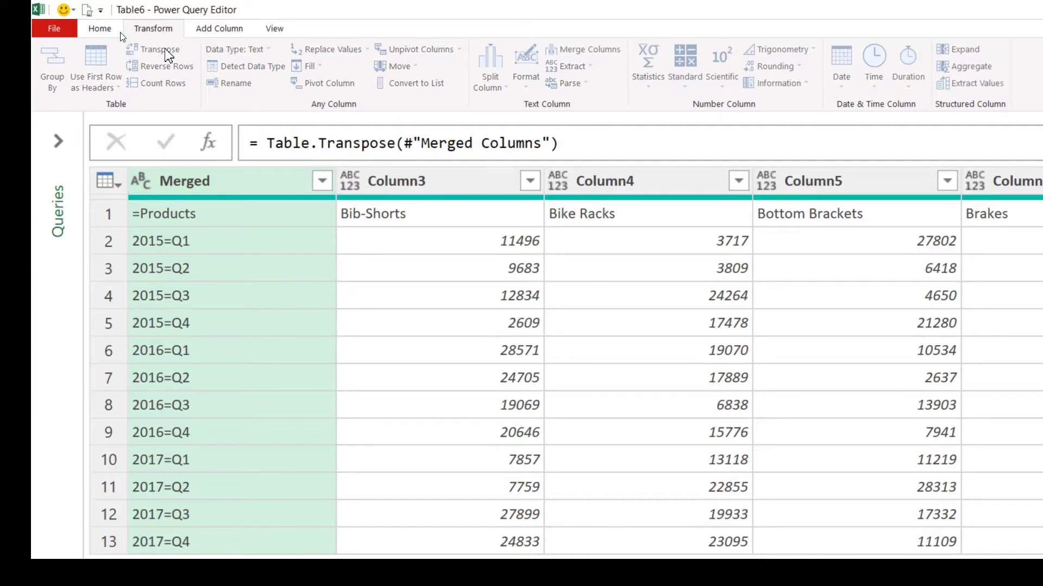
left_click(426, 211)
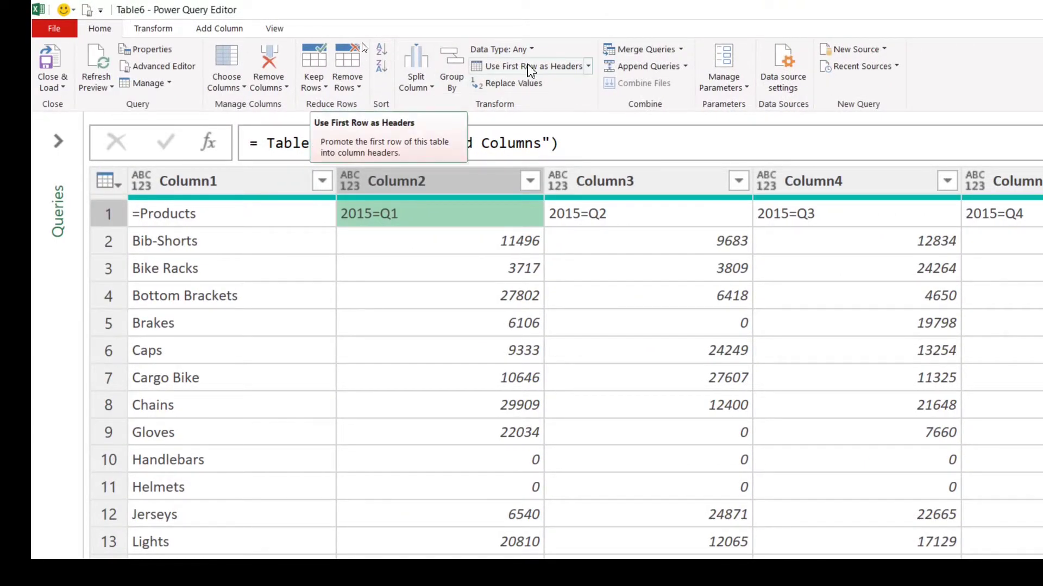
Promote the first row to headers: =Products, 2015=Q1, 2015=Q2 and onward
left_click(569, 70)
key("alt")
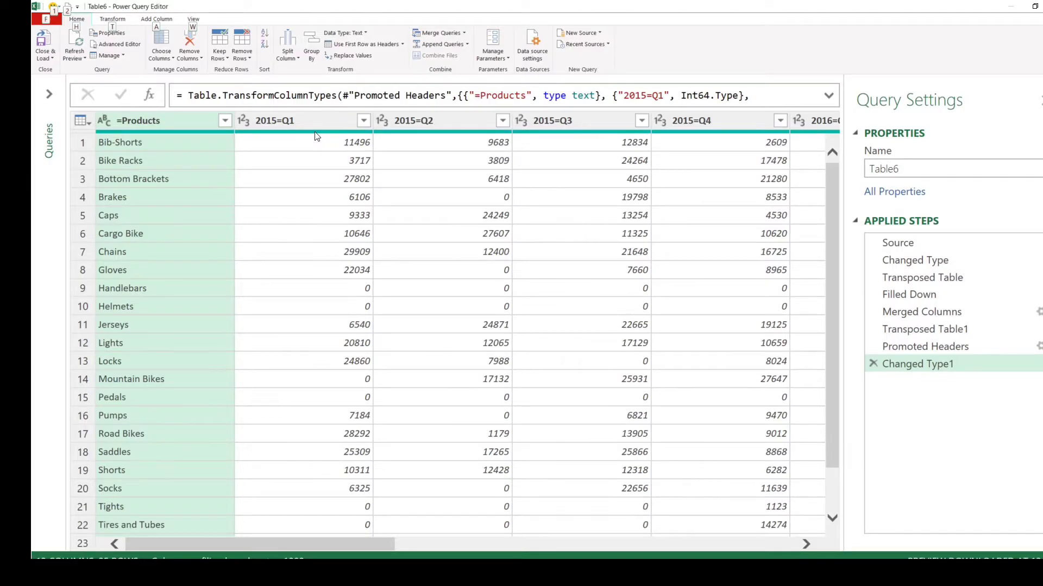
mouse_move(317, 136)
Unpivot every column except =Products into Attribute and Value columns
key("alt")
right_click(163, 123)
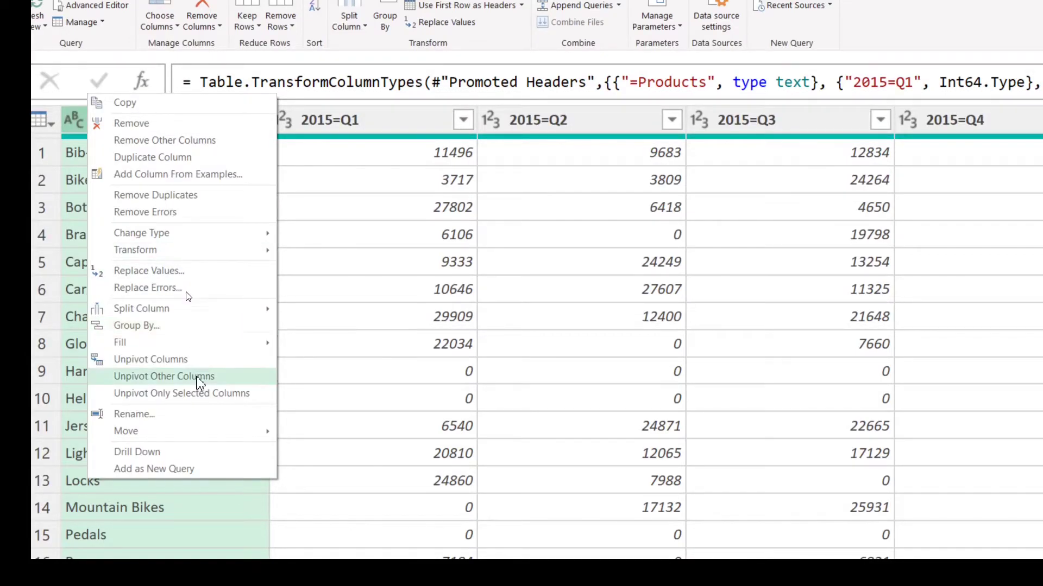
left_click(200, 383)
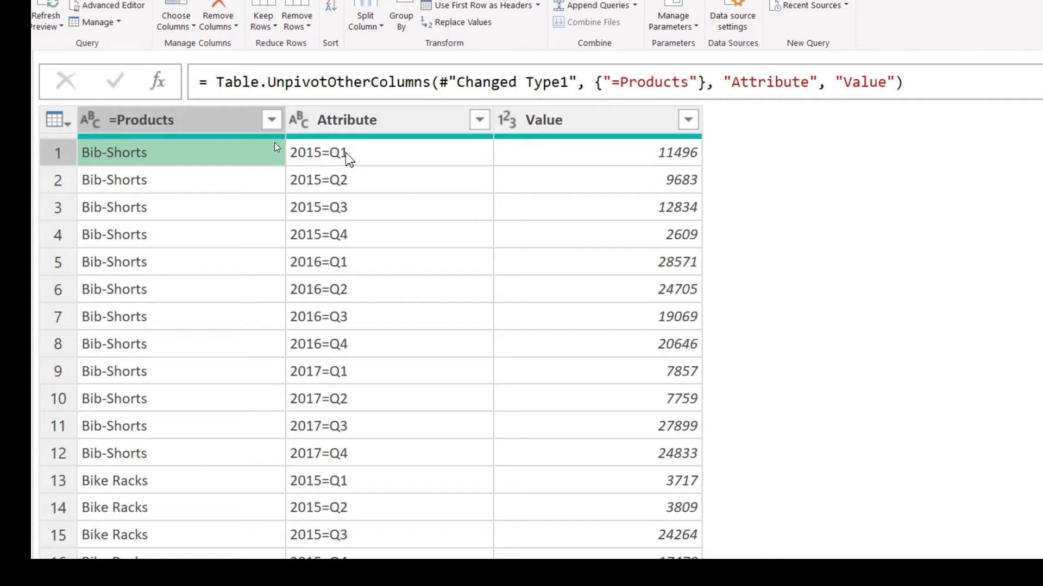
left_click(643, 158)
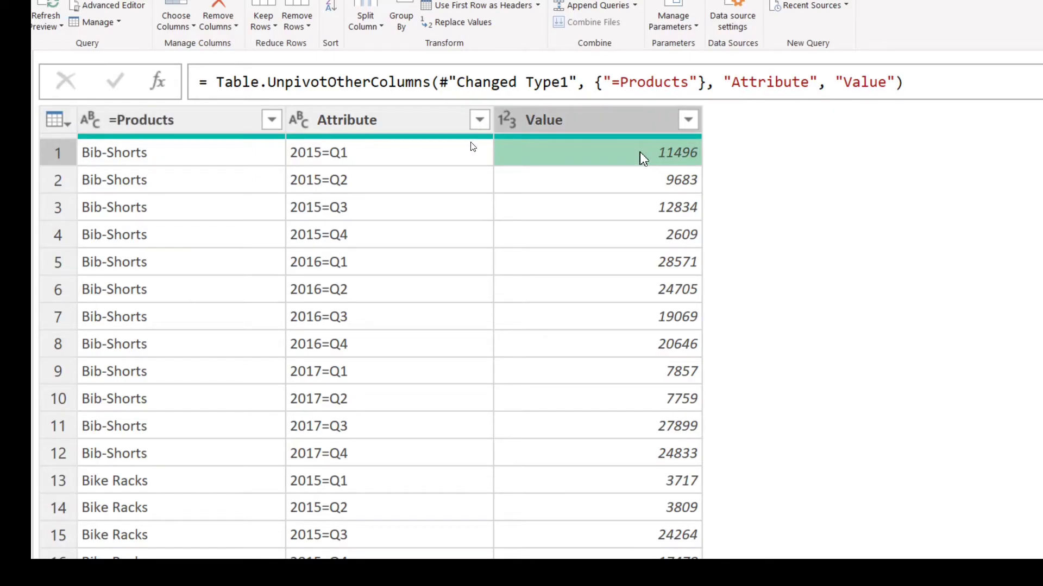
left_click(301, 162)
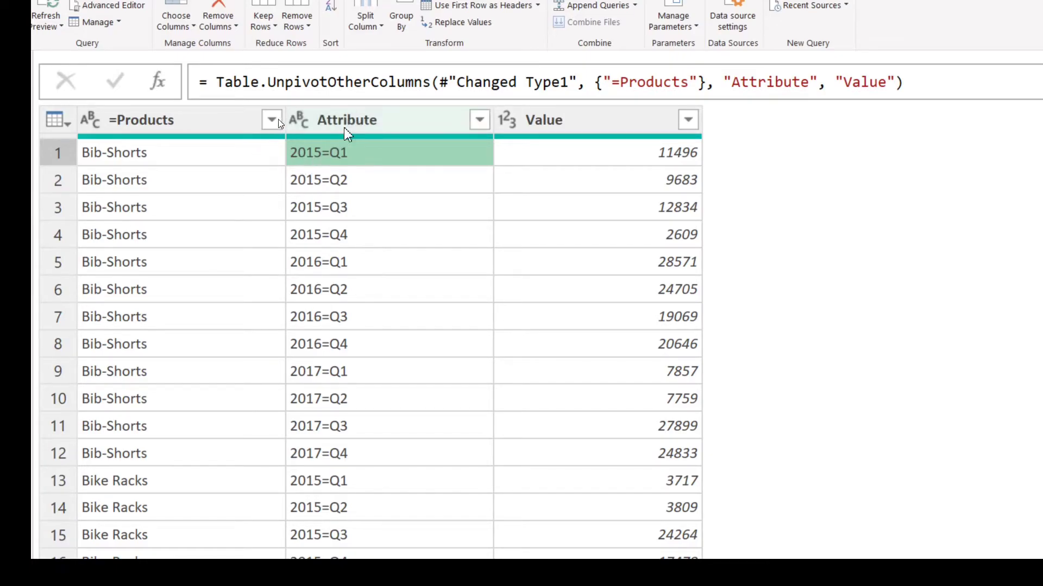
Split Attribute at each equals sign into Attribute.1 years and Attribute.2 quarters
right_click(356, 119)
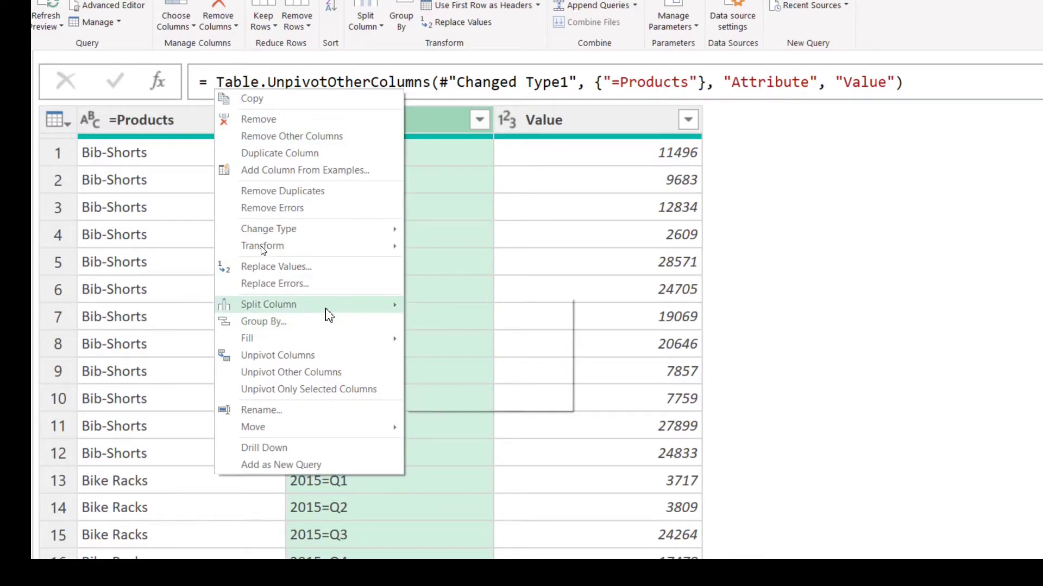
mouse_move(326, 313)
left_click(456, 307)
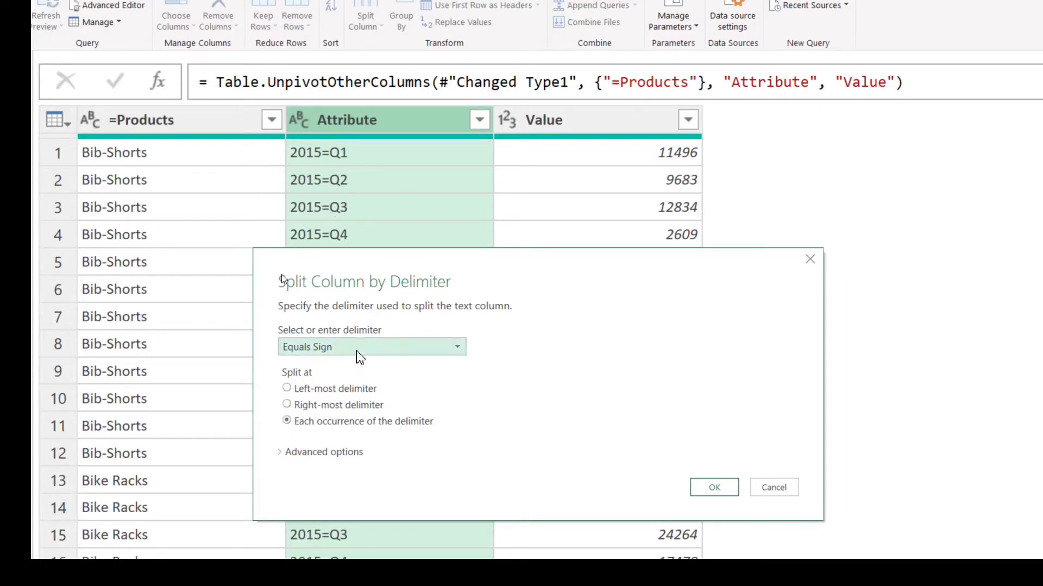
left_click(711, 488)
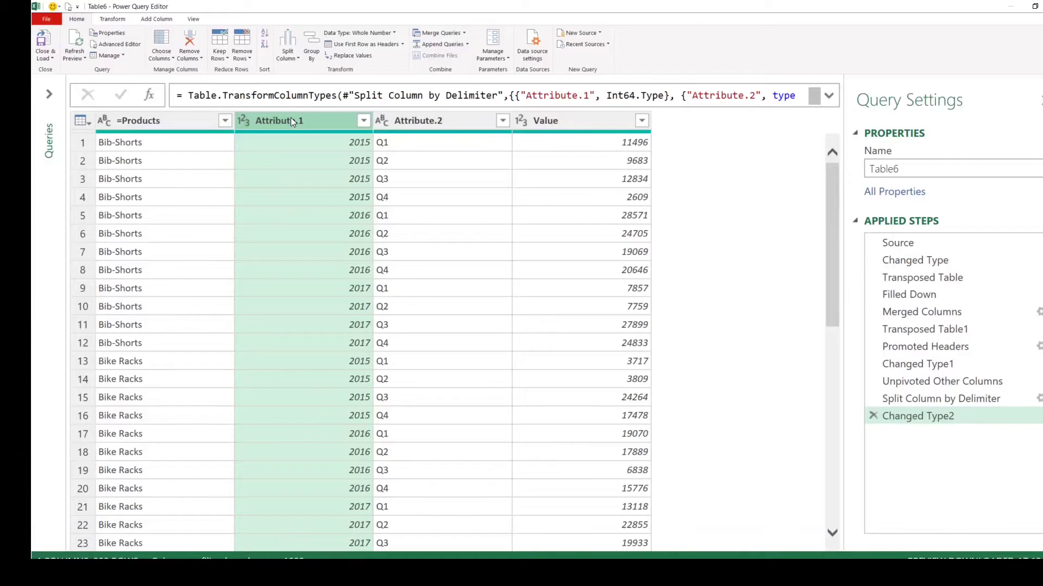
Rename the first column Products (removing the equals sign) and Attribute.1 to Year
left_click(167, 119)
double_click(162, 119)
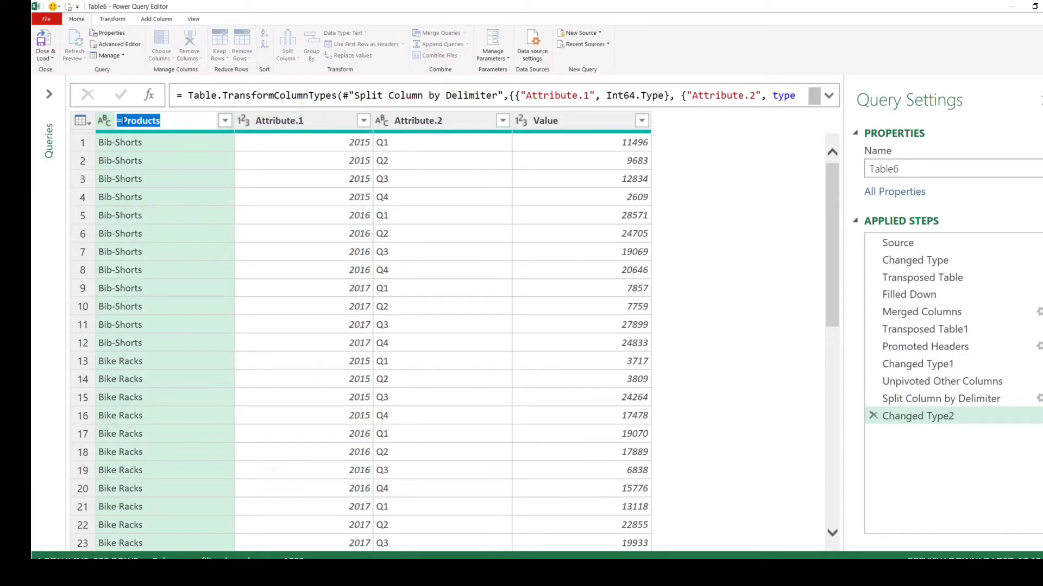
left_click(124, 121)
key("BackSpace")
left_click(299, 121)
double_click(305, 122)
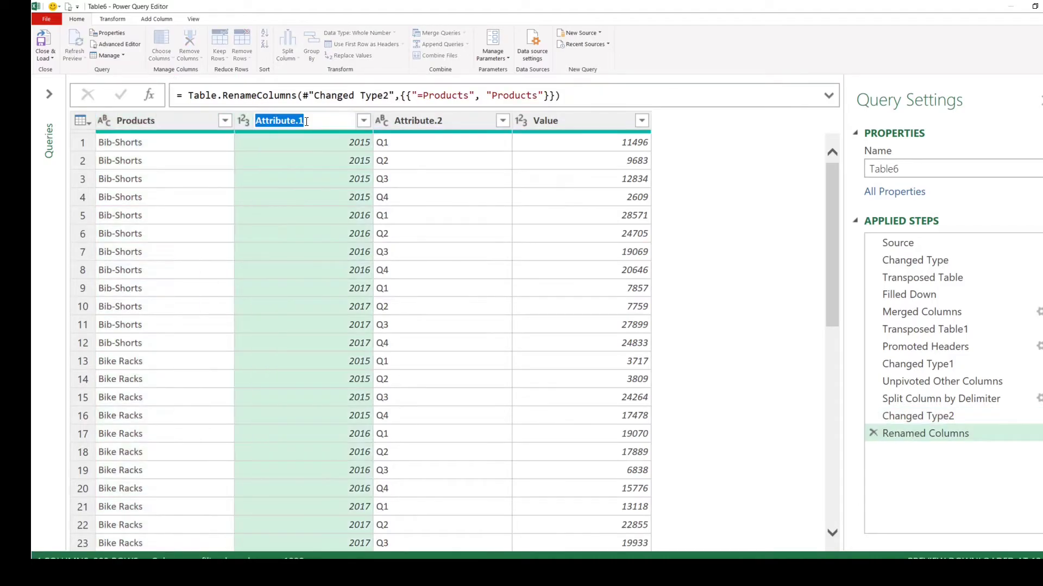
type("Year")
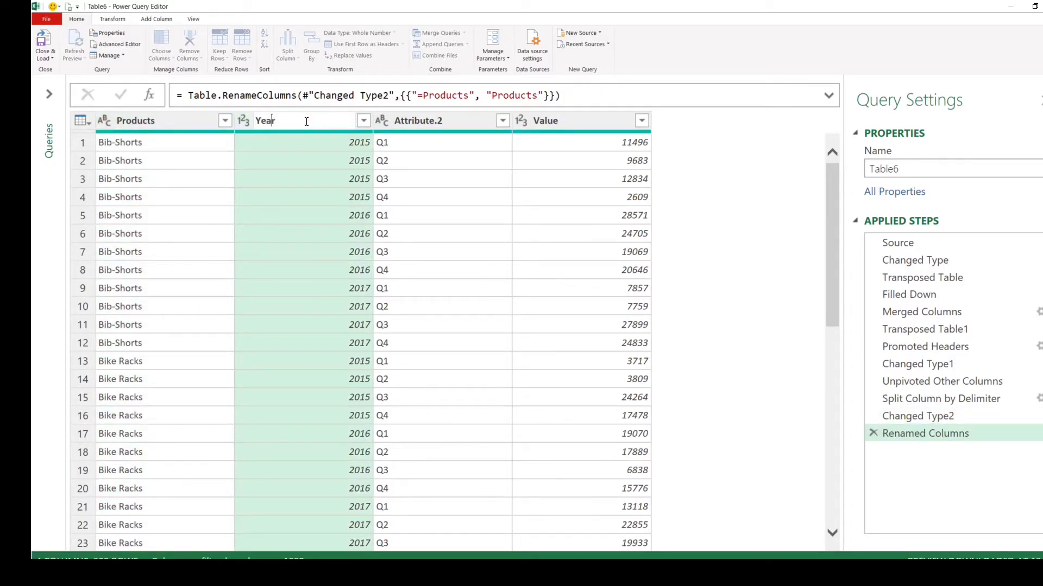
key("Return")
Rename Attribute.2 to Quarter and Value to Sales
double_click(455, 122)
type("Q")
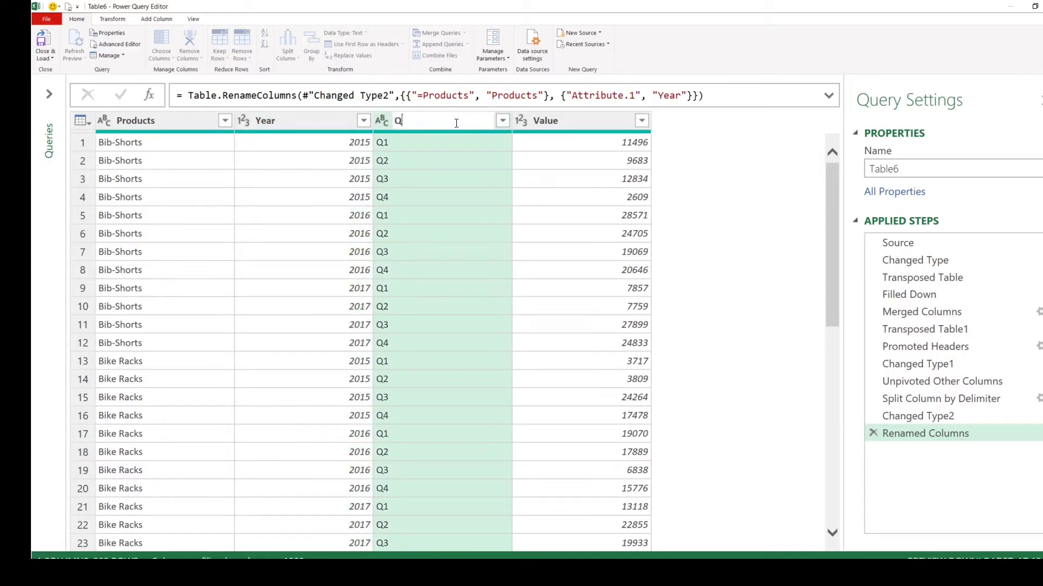
type("uarter")
key("Return")
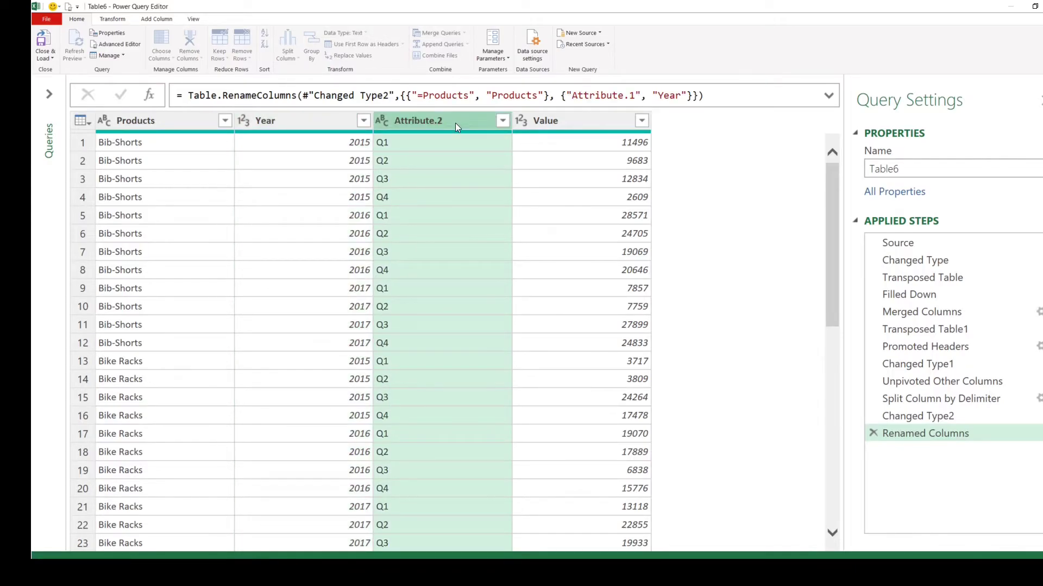
double_click(586, 126)
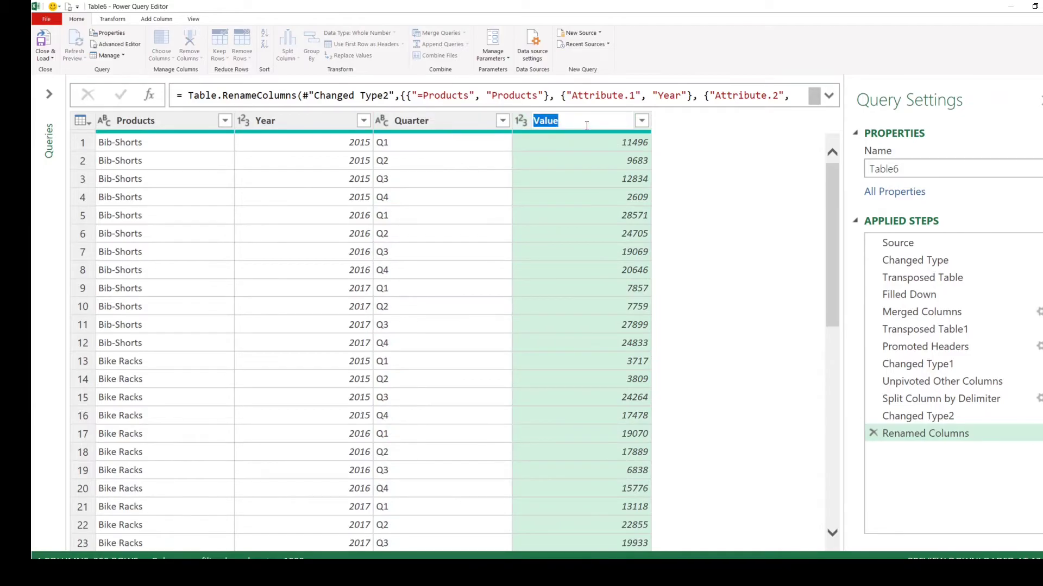
type("SAles")
key("BackSpace")
key("BackSpace")
key("BackSpace")
key("BackSpace")
type("ales")
key("Return")
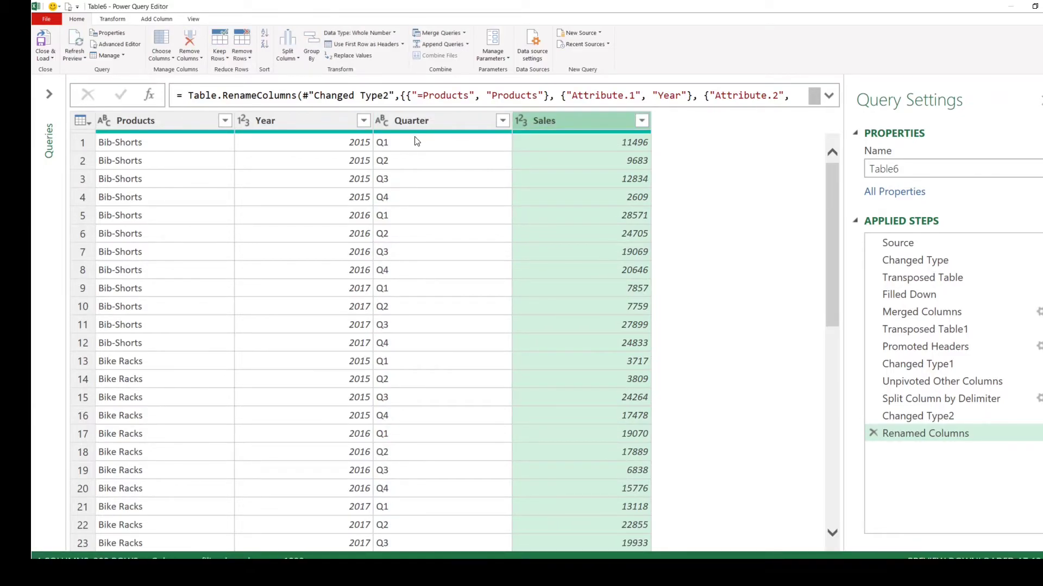
Change the Year column's data type to Text
left_click(179, 122)
left_click(274, 122)
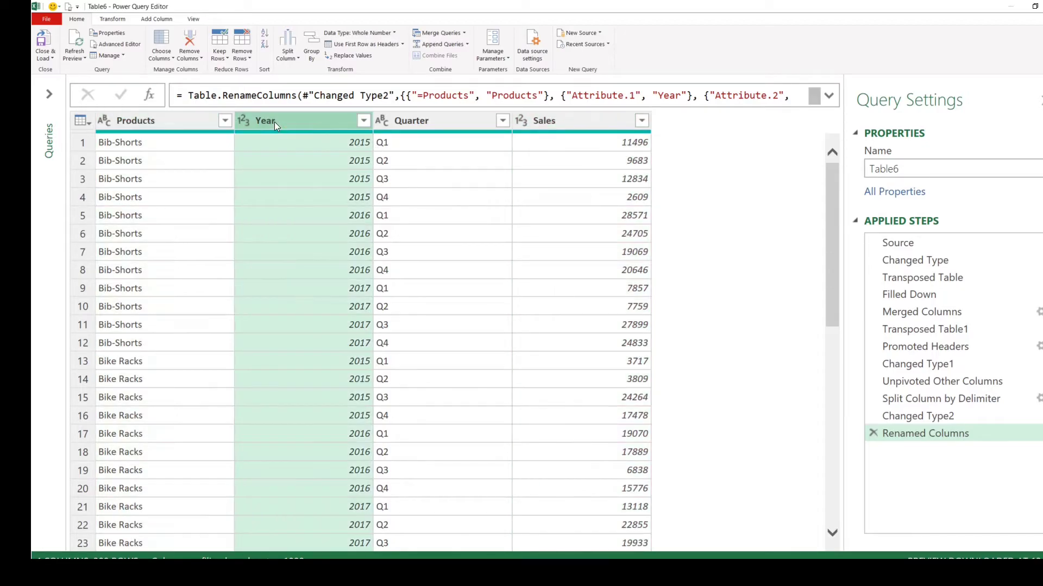
left_click(246, 121)
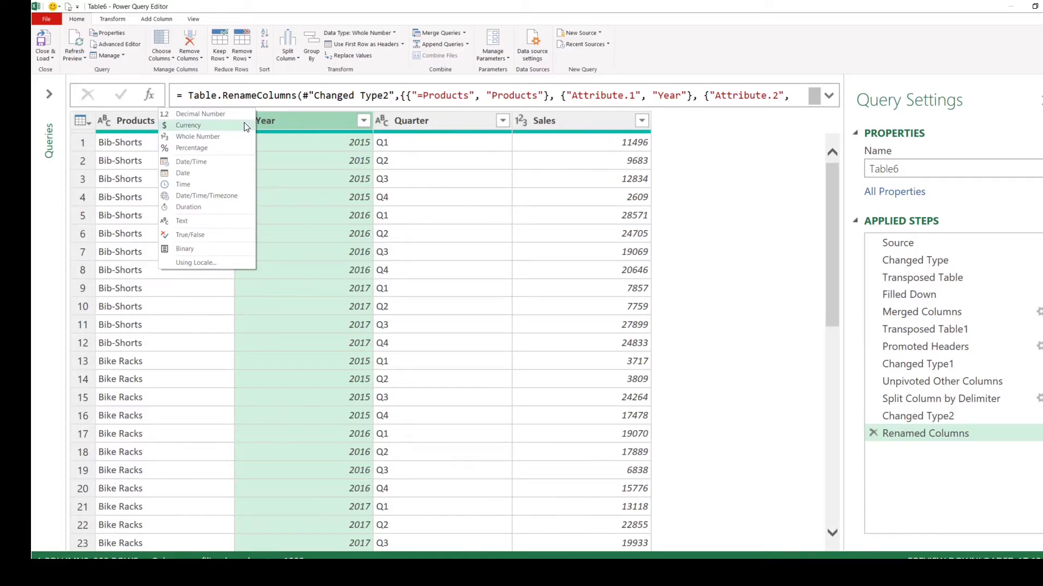
left_click(213, 220)
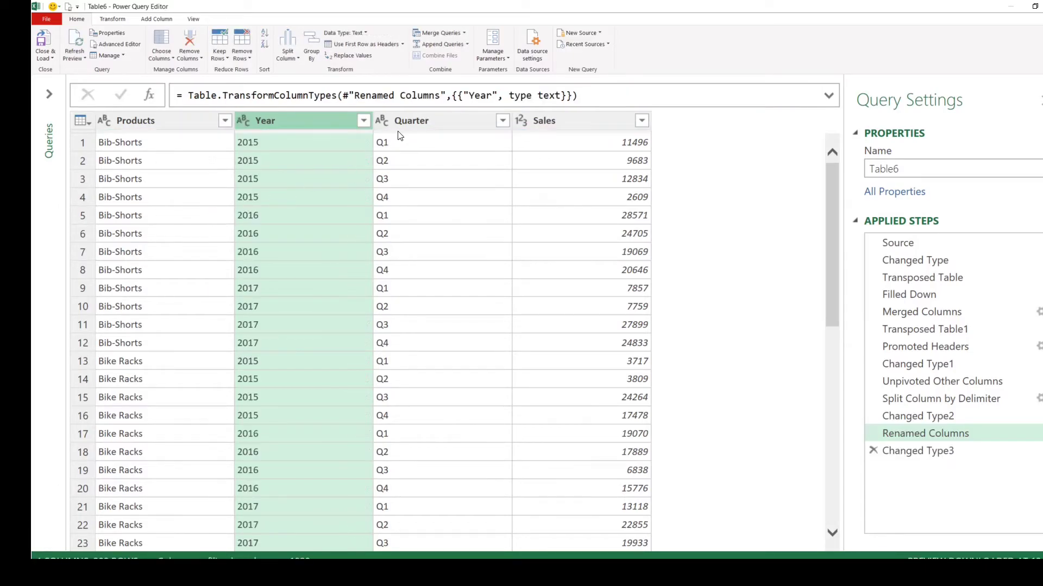
left_click(411, 120)
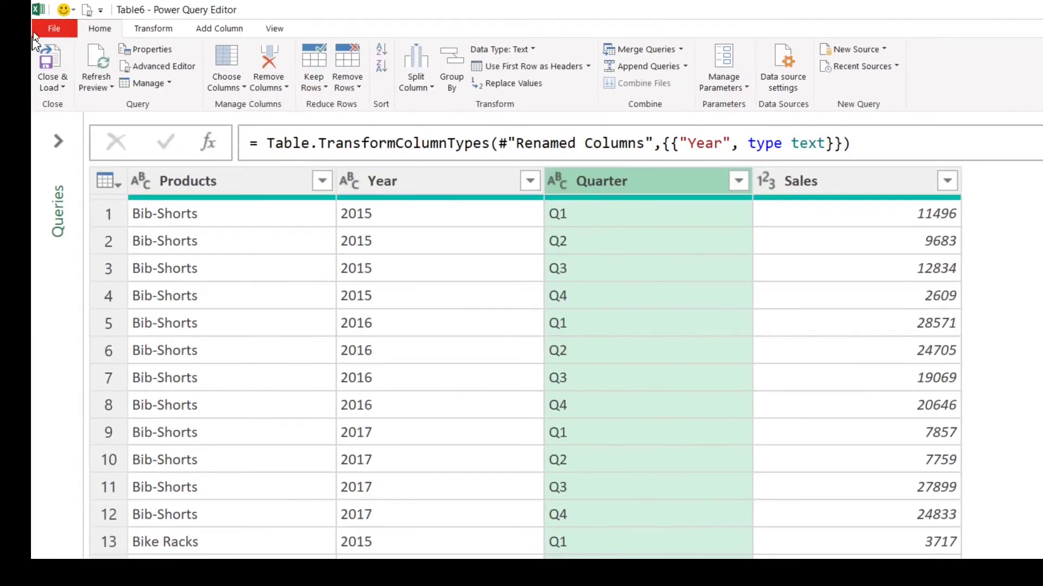
Close & Load the query to a table on a new worksheet
left_click(55, 86)
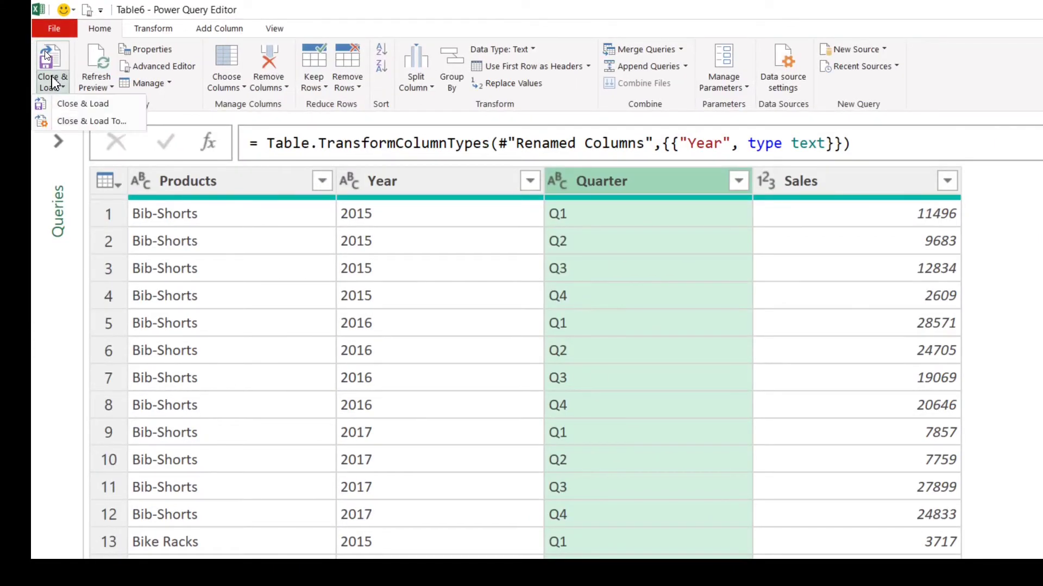
left_click(117, 122)
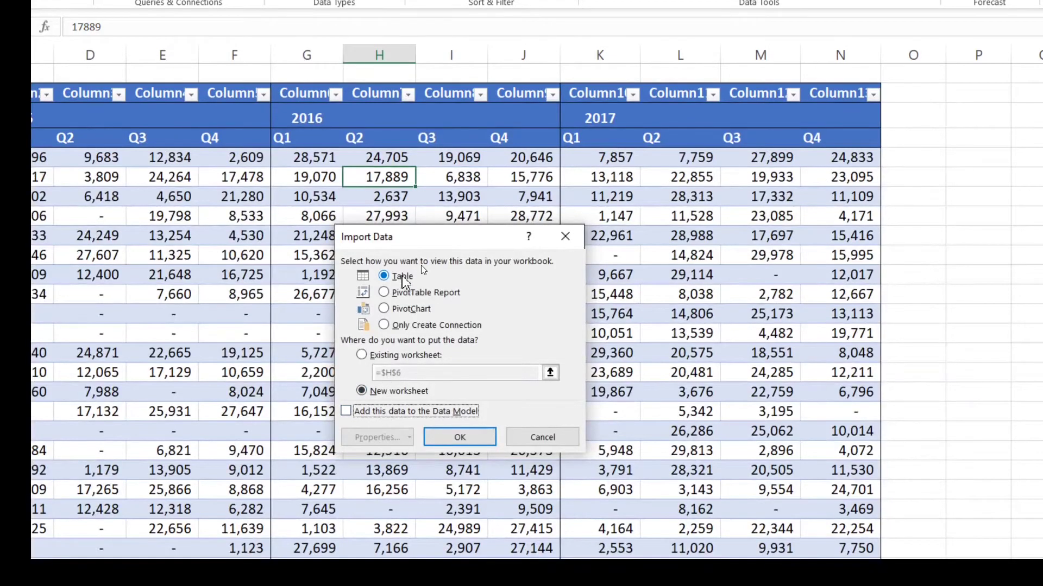
left_click(458, 438)
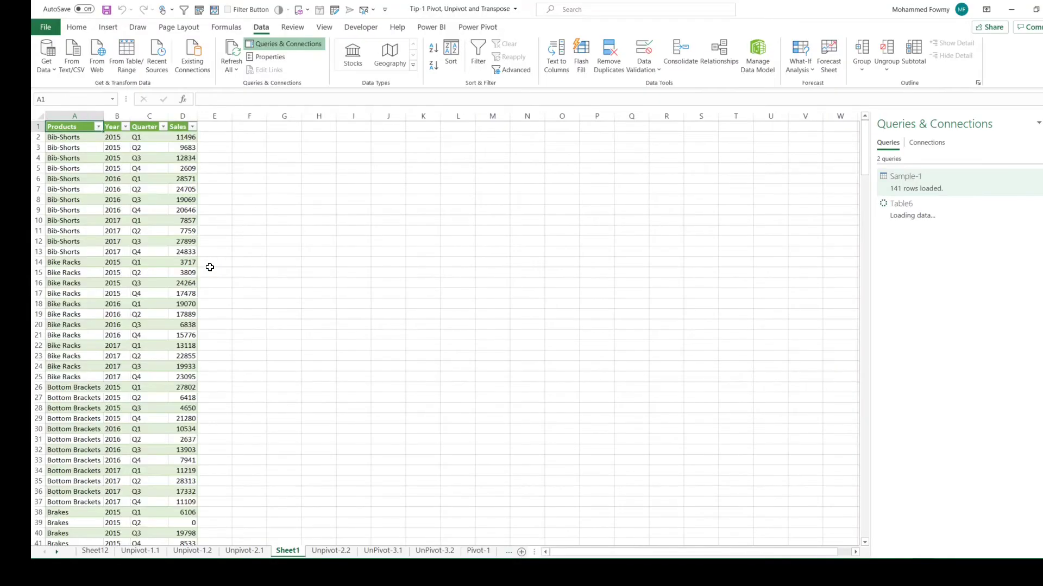
Compare the loaded 300-row table on Sheet1 with the original Unpivot-2.2 table
scroll(210, 266, "up", 5)
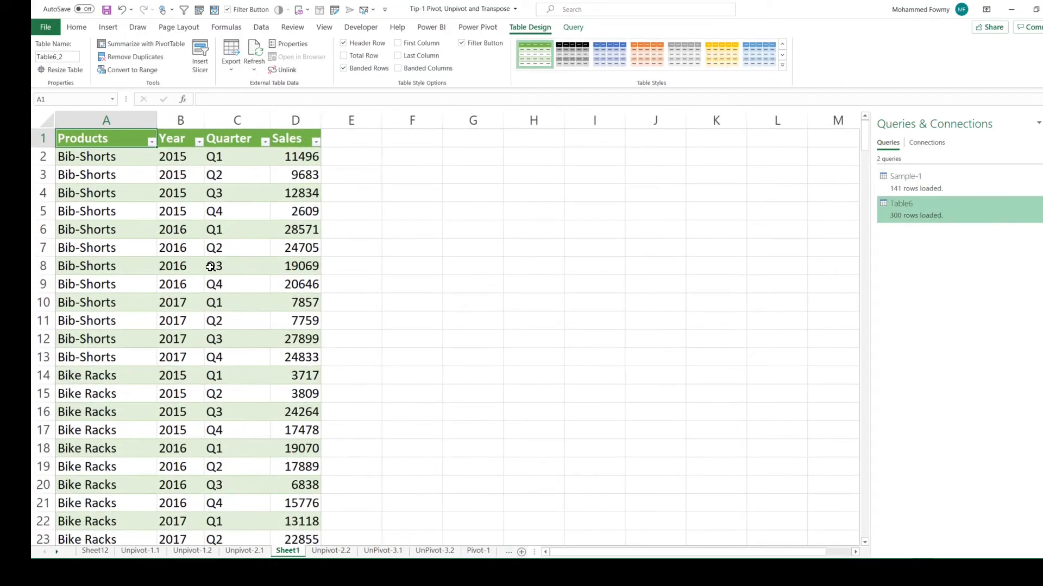
left_click(234, 211)
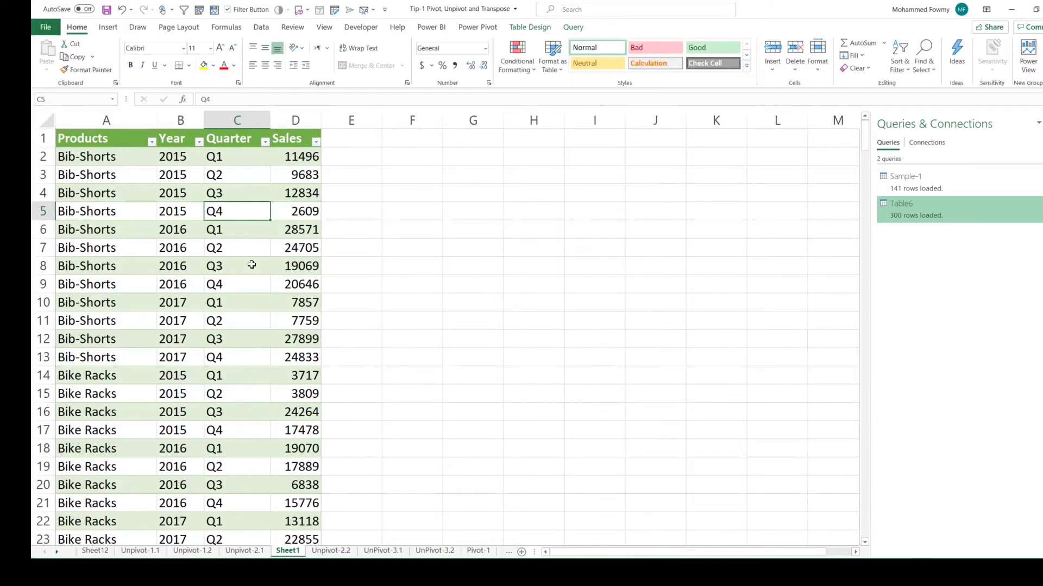
left_click(340, 551)
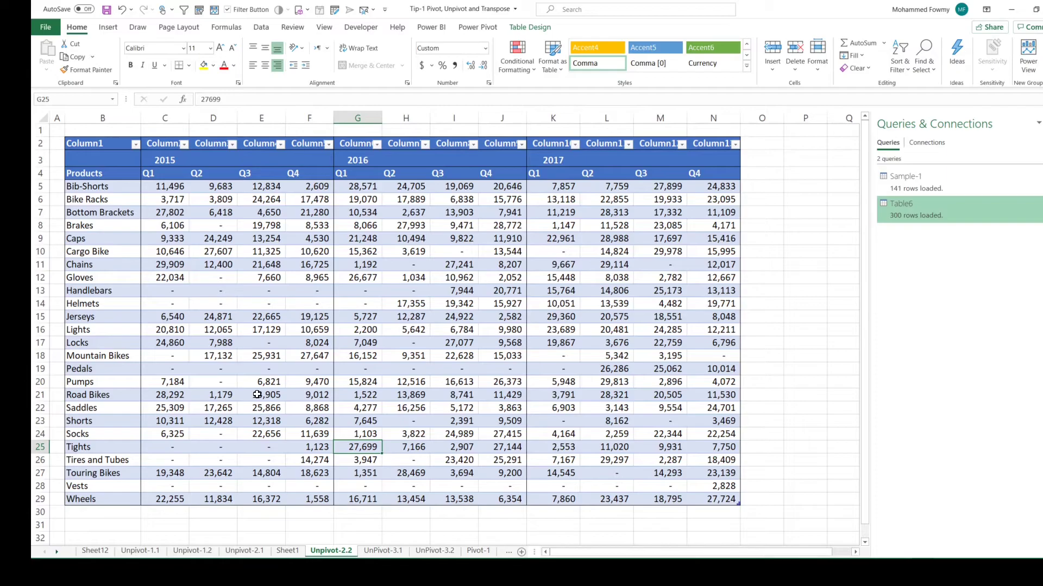
left_click(296, 553)
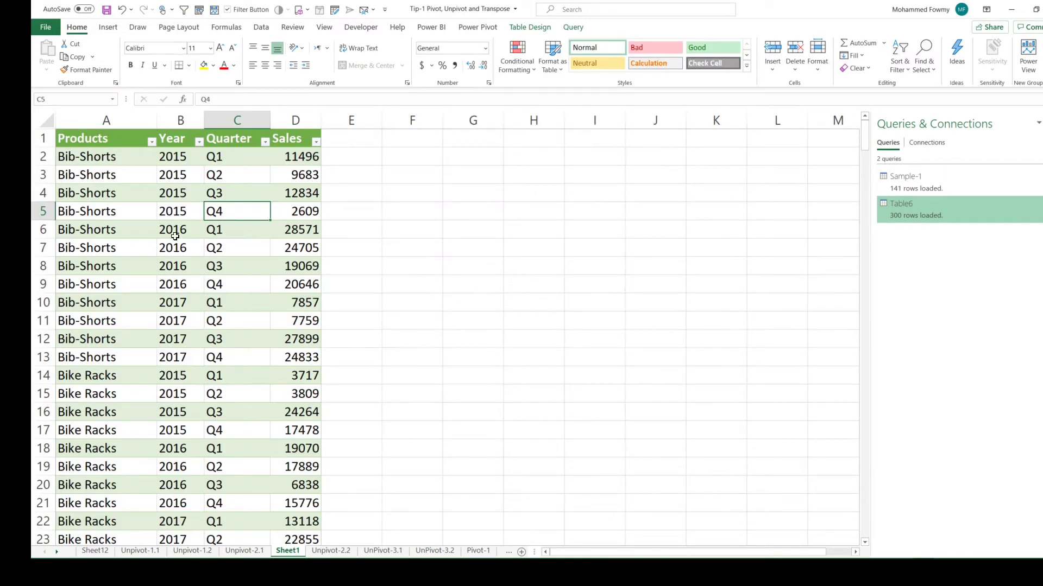
left_click(154, 176)
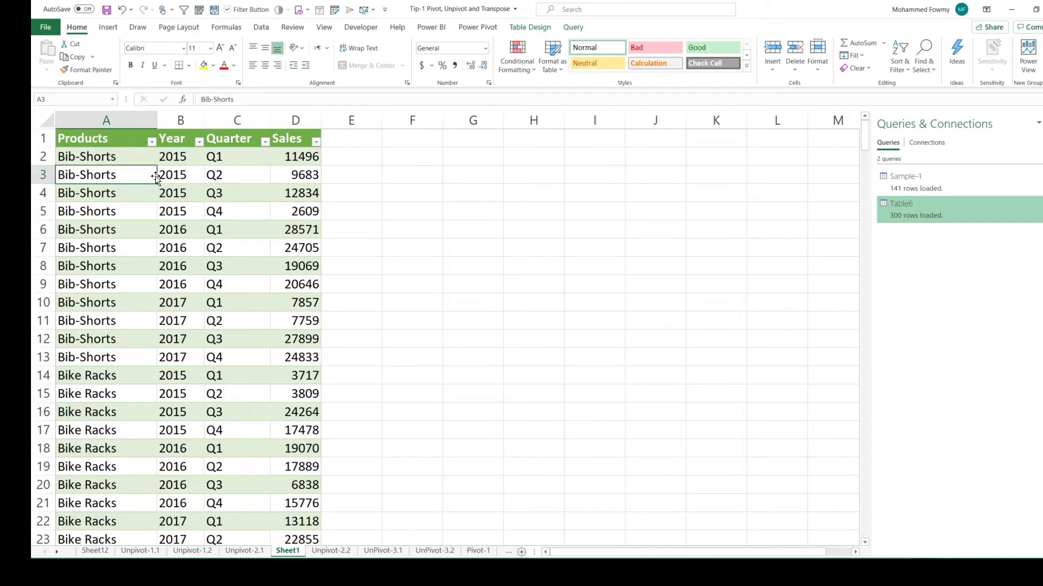
Reopen the Table6 query in Power Query Editor from Queries & Connections
left_click(191, 177)
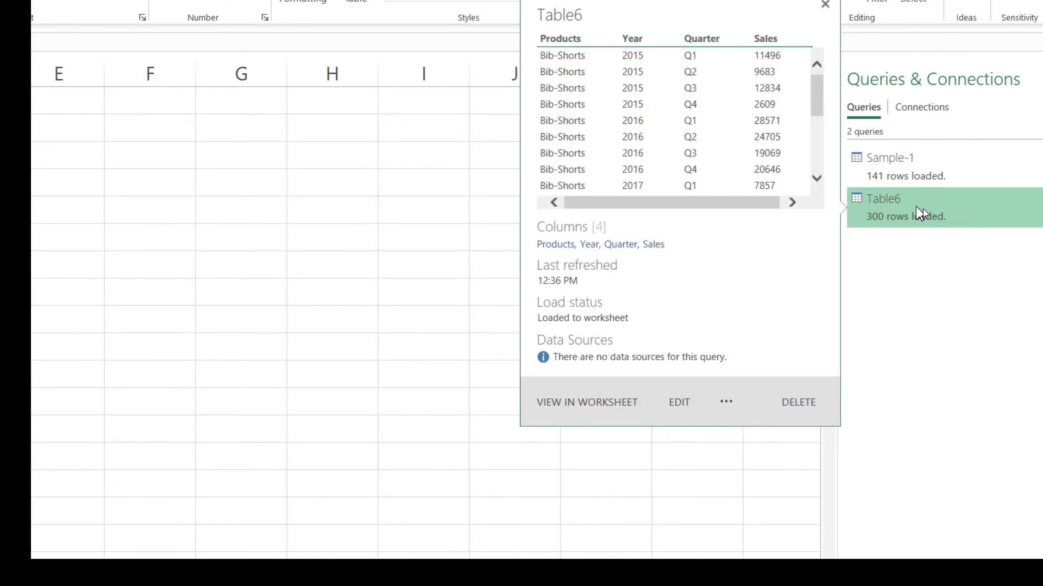
right_click(913, 207)
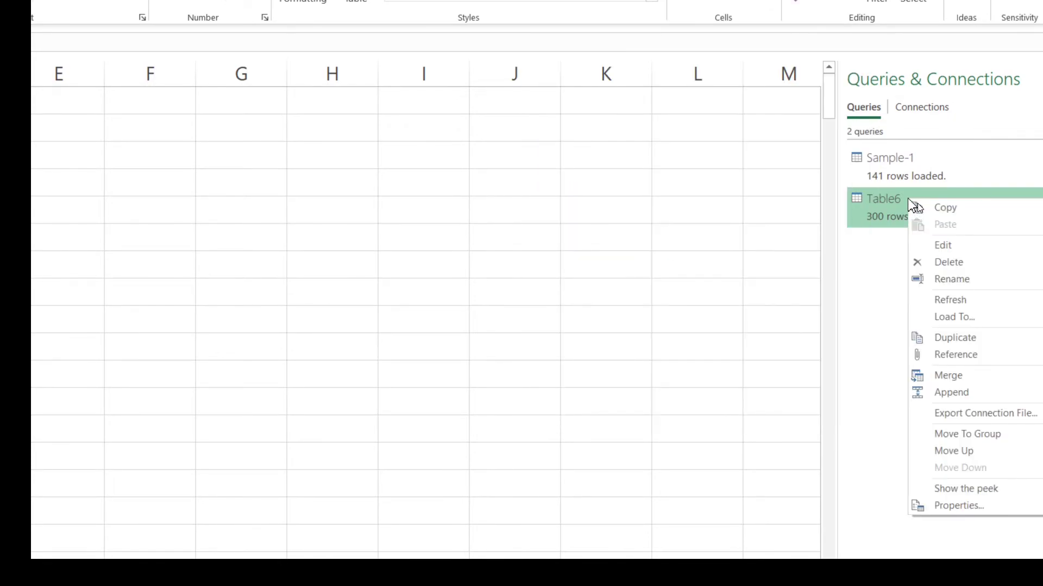
left_click(943, 247)
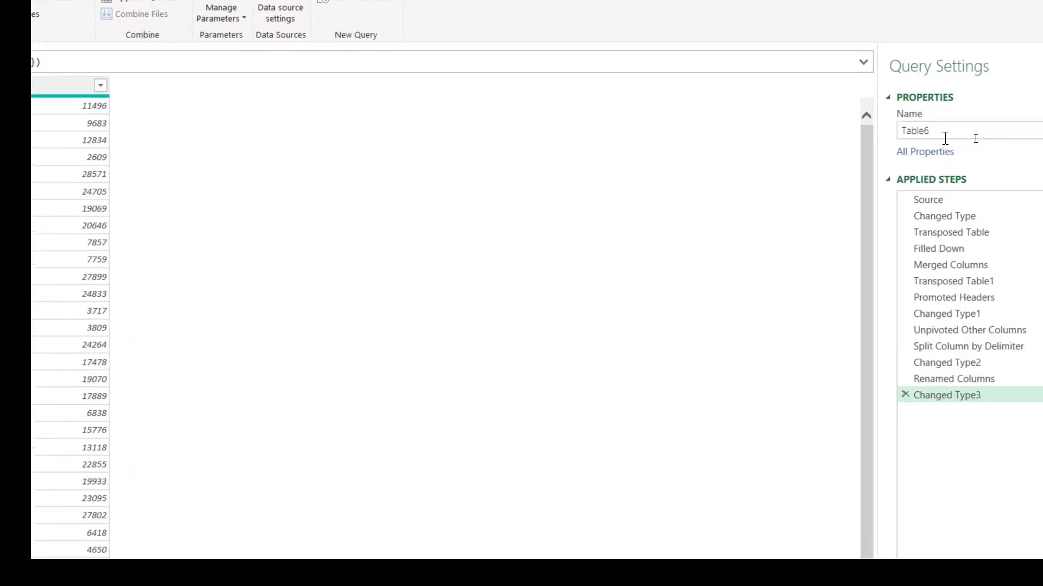
Rename the query from Table6 to Sample-2 in Query Settings
left_click(953, 133)
key("BackSpace")
key("BackSpace")
key("BackSpace")
key("BackSpace")
key("BackSpace")
key("BackSpace")
type("Sample")
type("2")
key("Return")
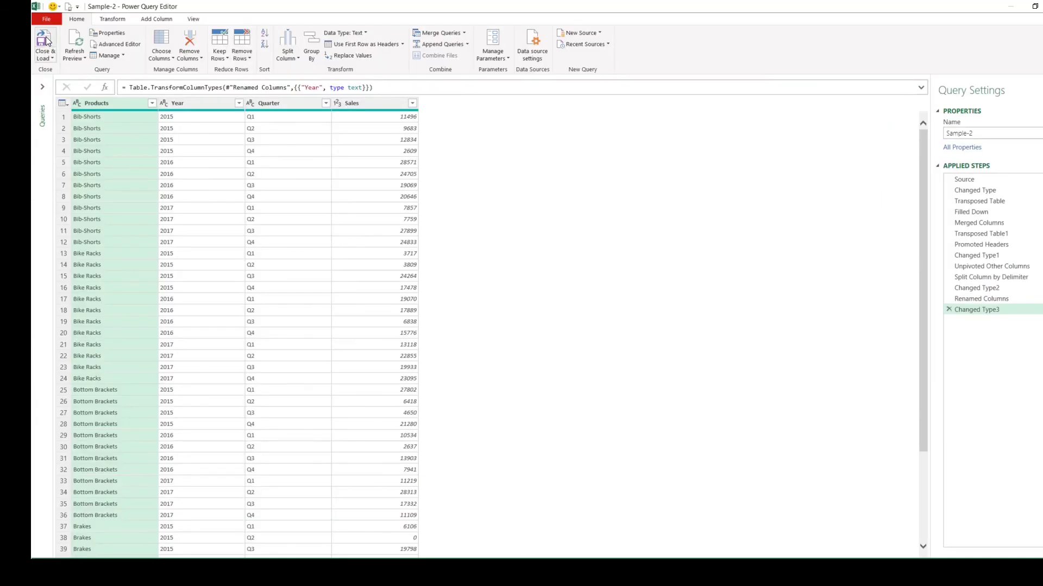
Close & Load the Sample-2 query back to Sheet1 and deselect the table
left_click(51, 39)
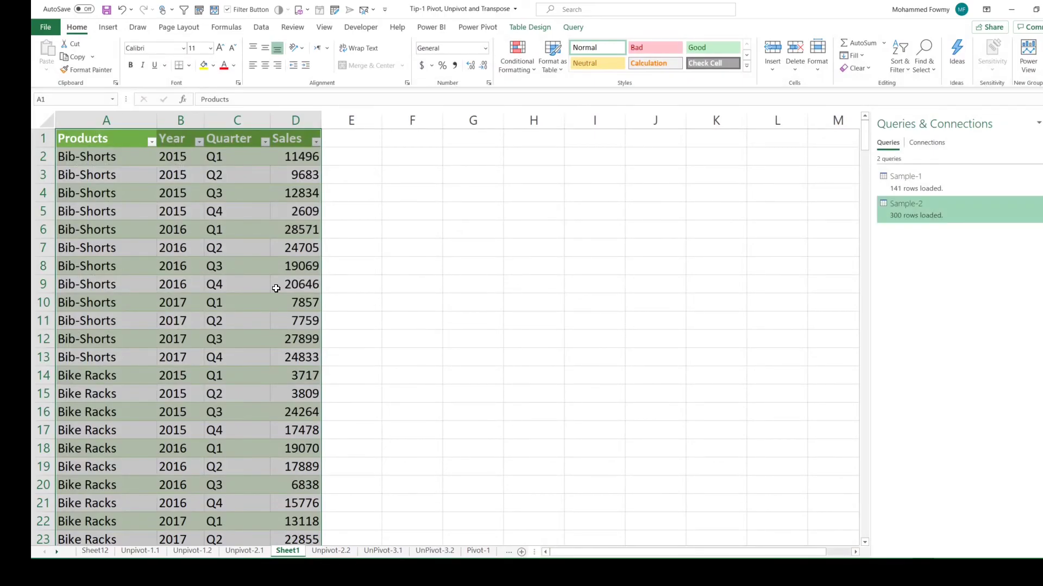
left_click(250, 209)
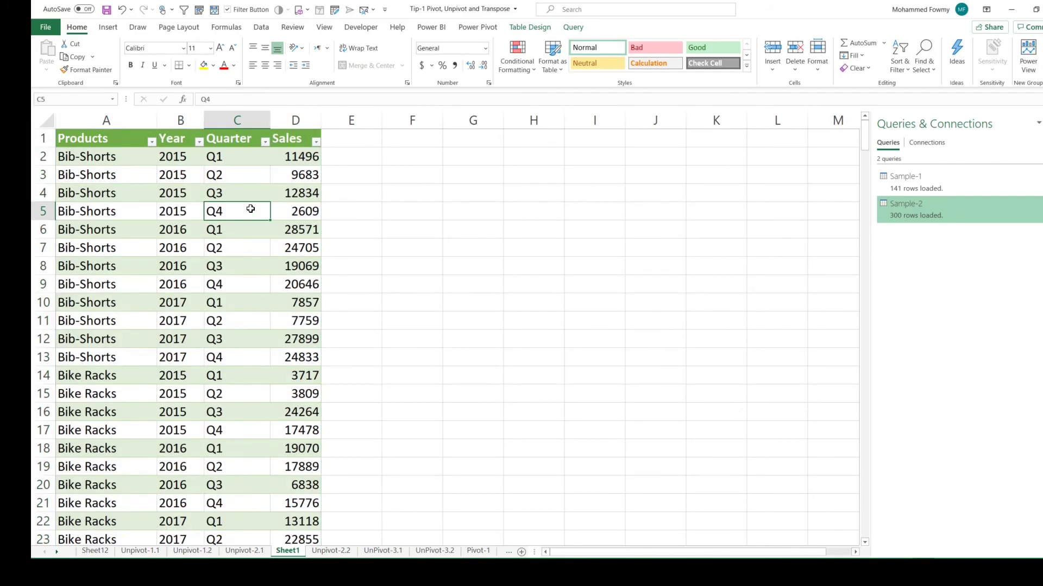